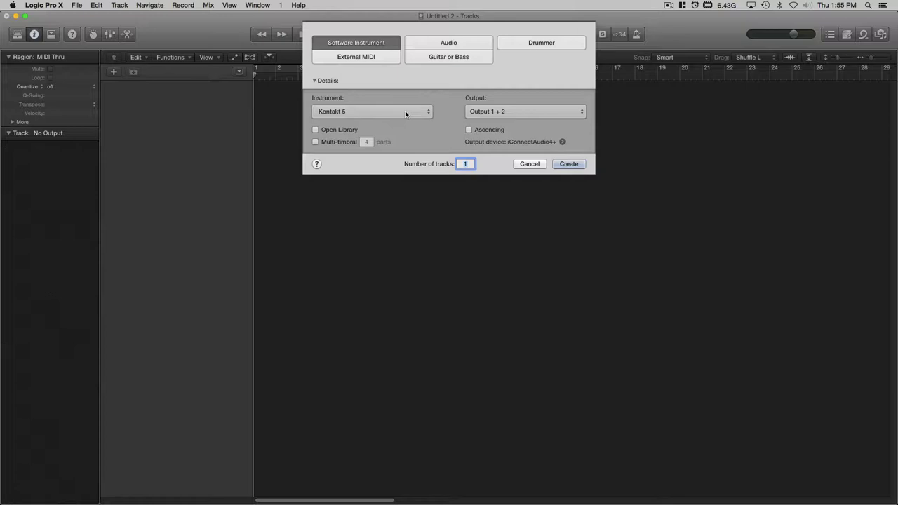
- Add Inst 1 as a Kontakt 5 Multi-Output (16xMono) software instrument track
click(401, 112)
mouse_move(401, 114)
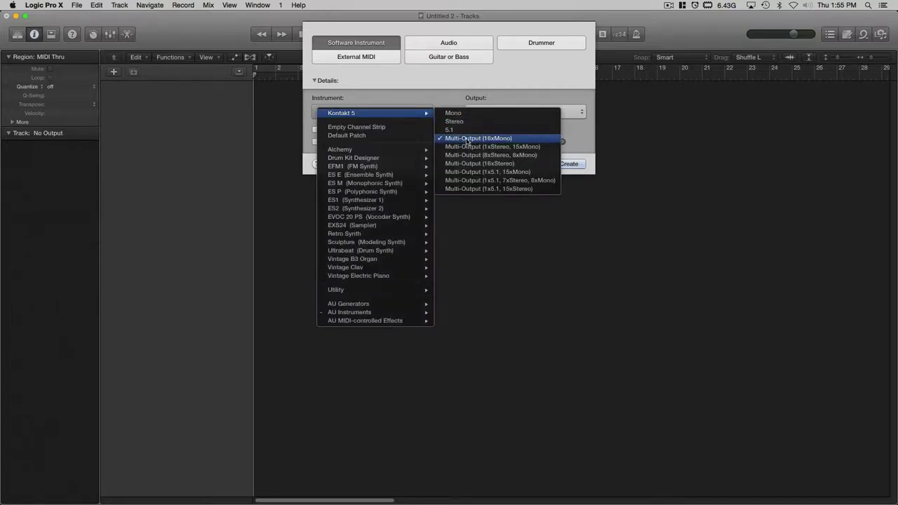
click(502, 79)
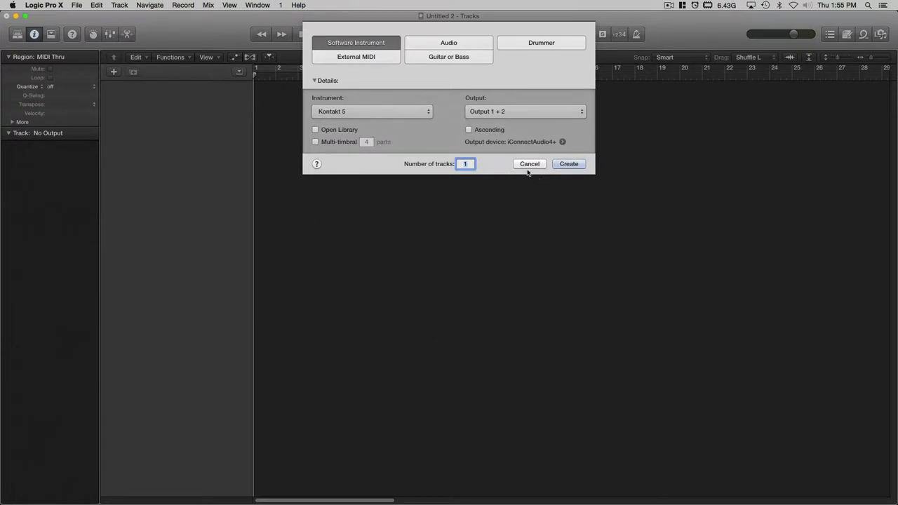
click(562, 166)
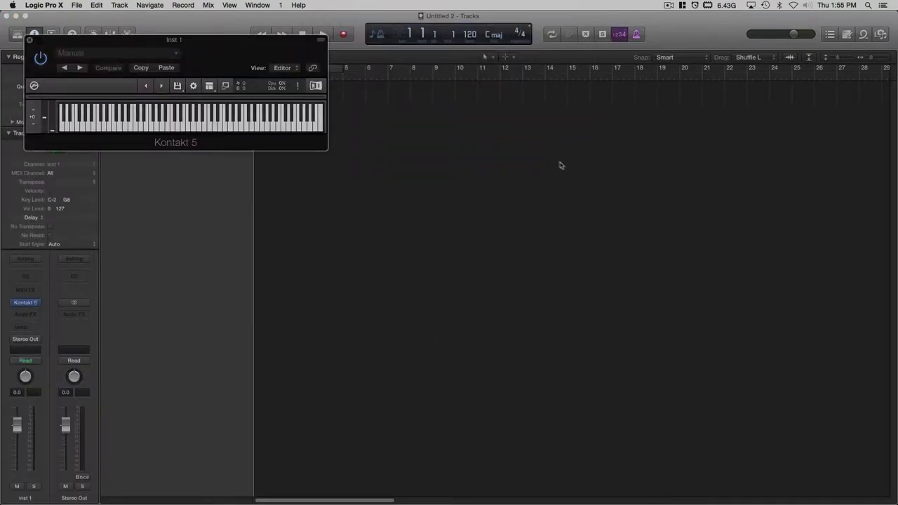
- Expand Kontakt and drag the Concert Grand .nki file from Finder into its rack
click(225, 85)
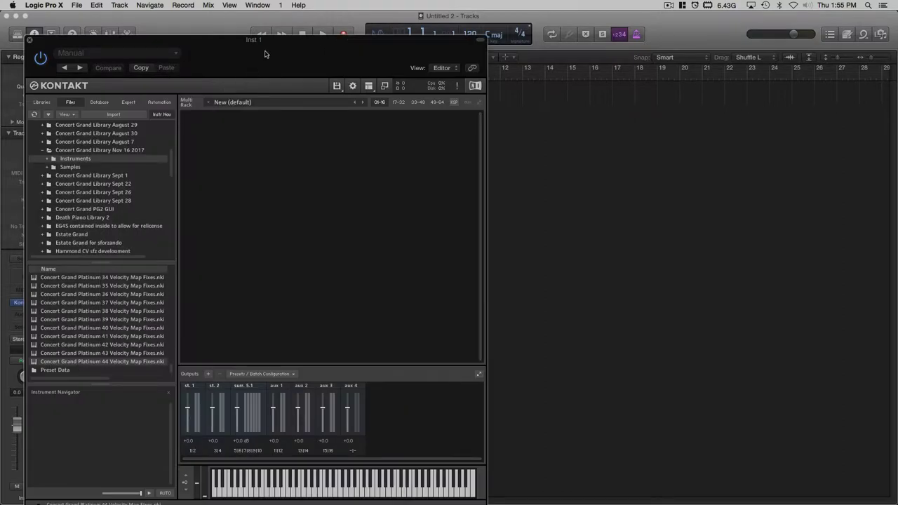
drag(279, 35, 612, 36)
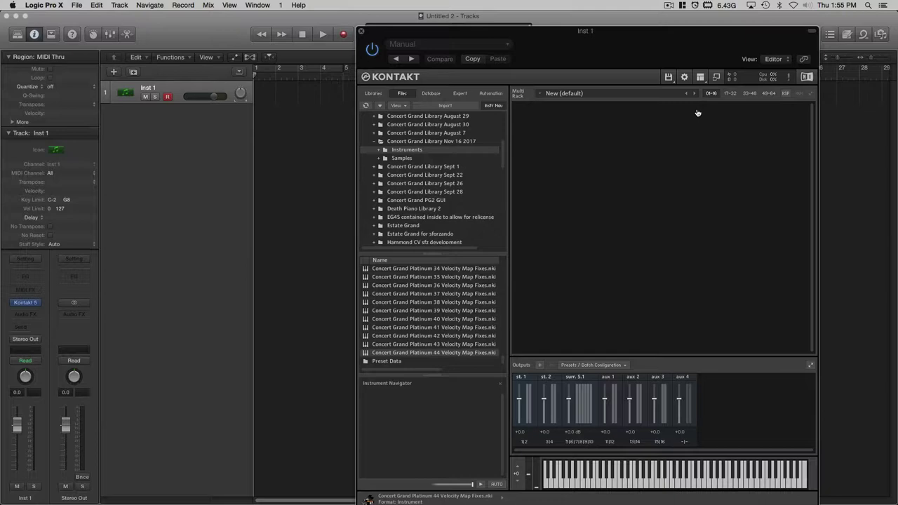
key(super+Tab)
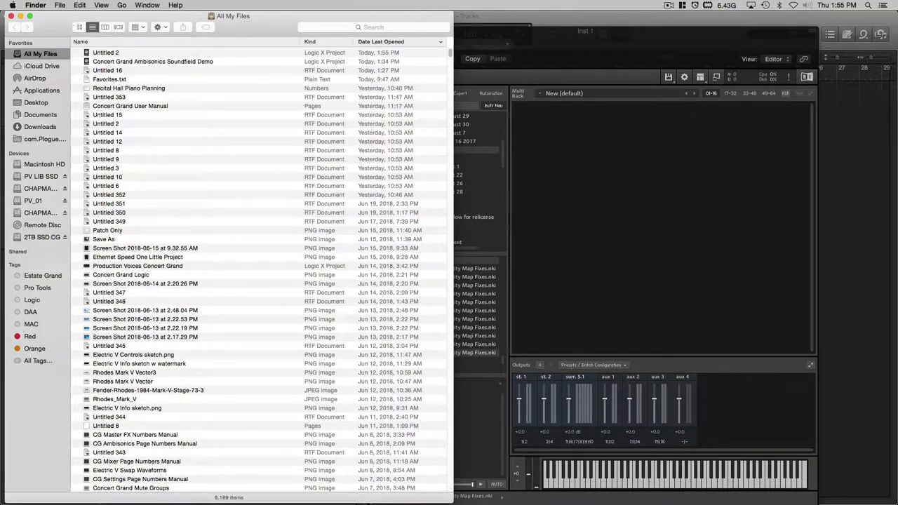
drag(896, 202, 701, 212)
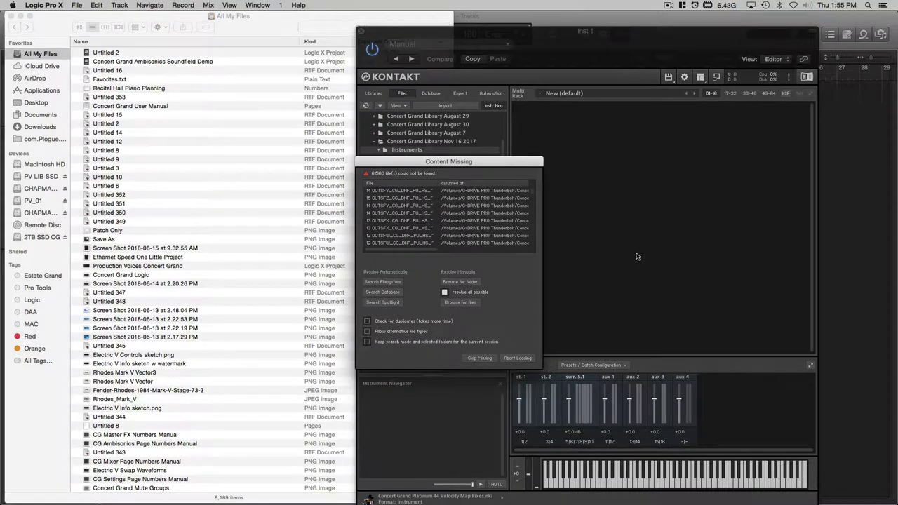
- Resolve the missing samples by pointing Kontakt to the Concert Grand LE folder
click(457, 282)
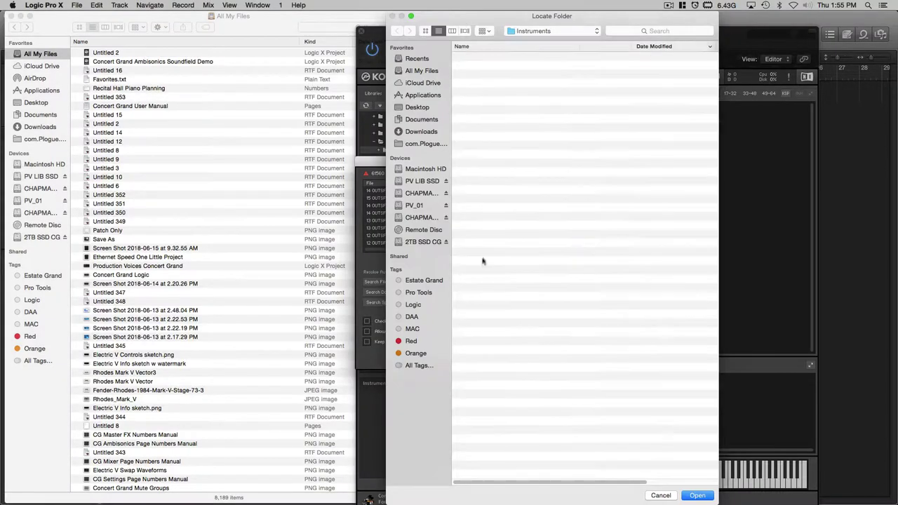
click(558, 32)
click(559, 41)
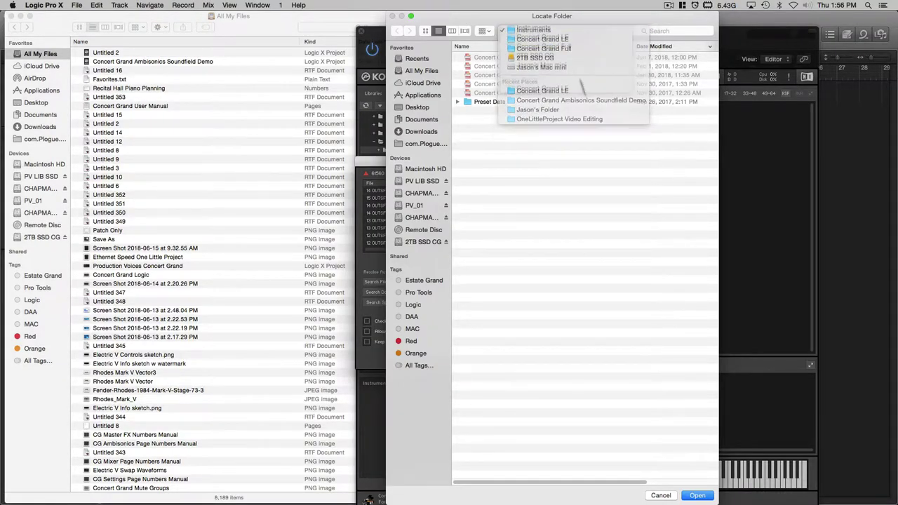
click(697, 495)
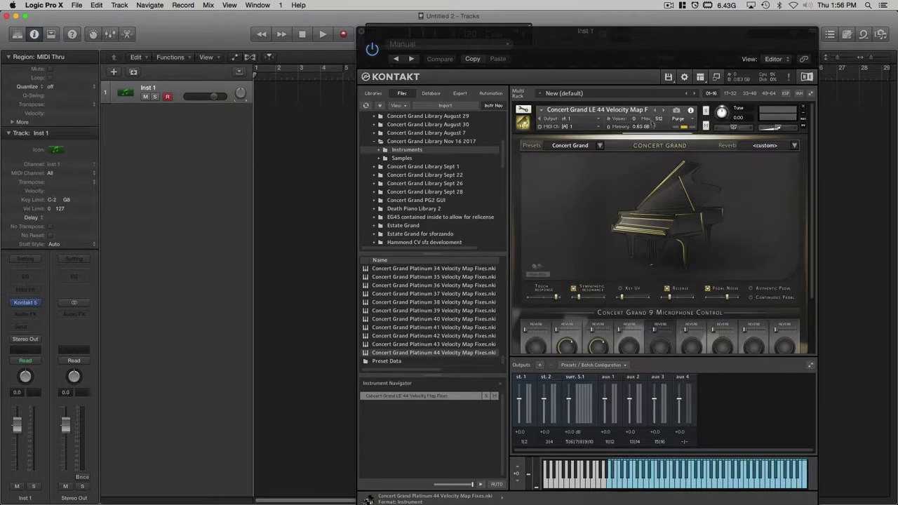
- Trim the Kontakt instrument's name down to 'Concert Grand LE'
click(650, 110)
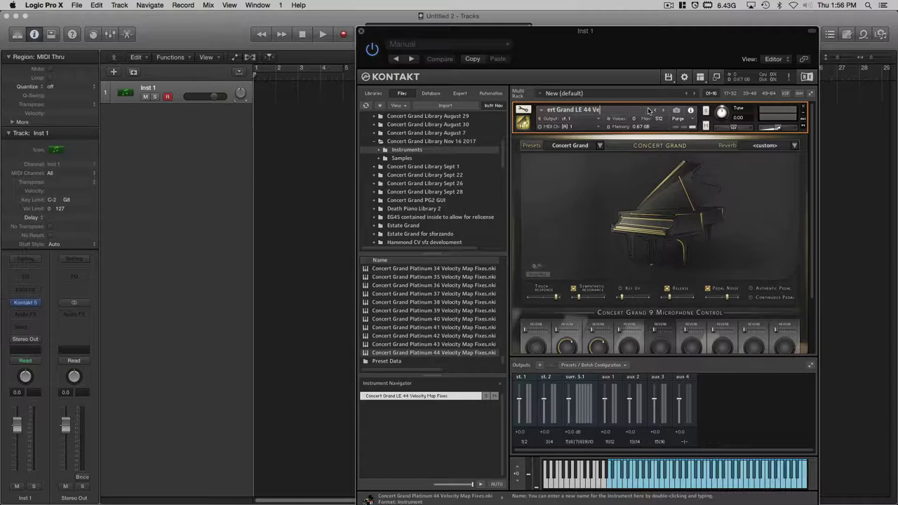
key(BackSpace)
key(BackSpace)
key(BackSpace)
key(BackSpace)
key(Return)
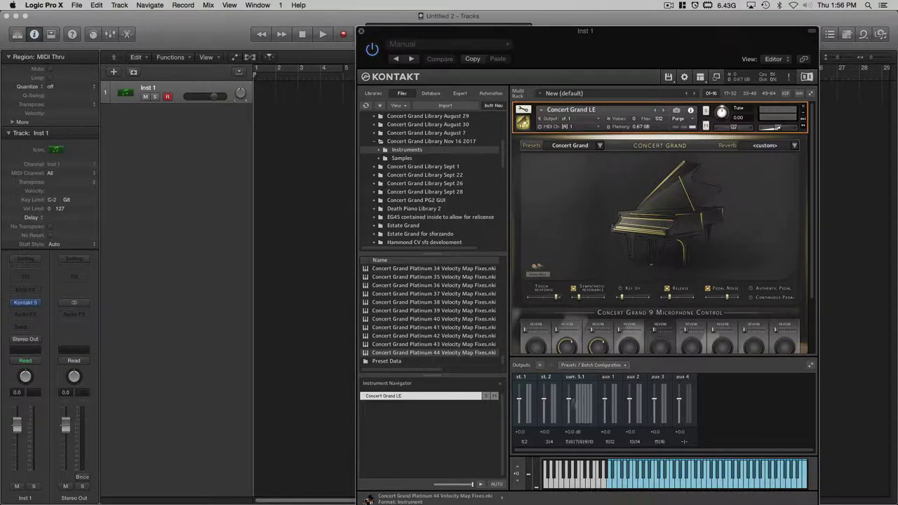
- Show Kontakt's Outputs panel and select the st. 2 output channel
click(700, 76)
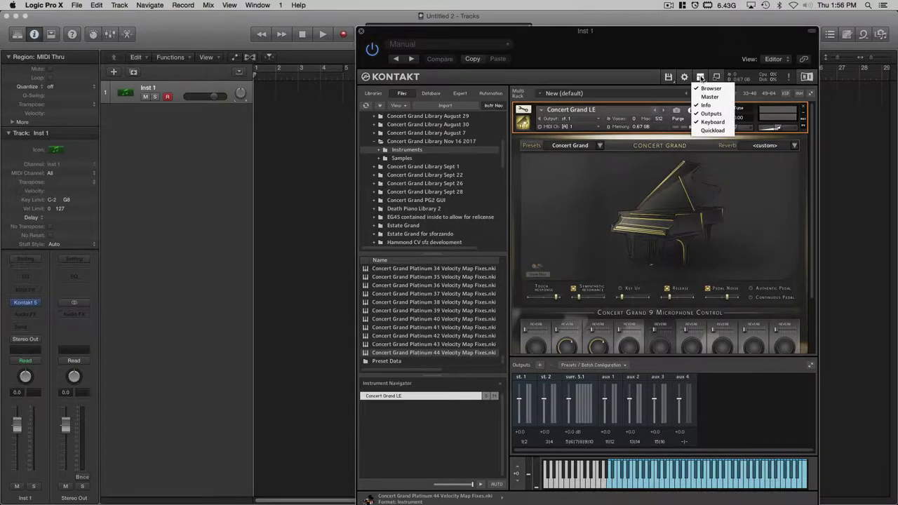
click(710, 113)
click(700, 77)
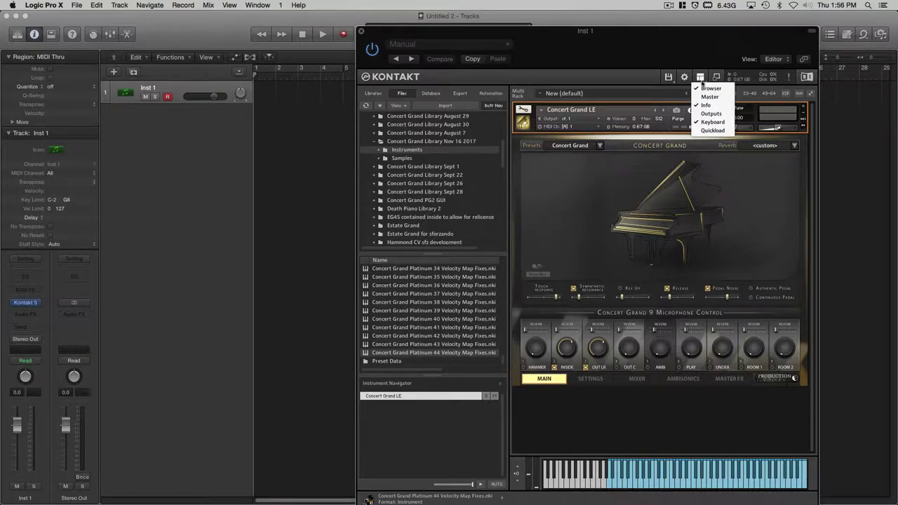
click(710, 113)
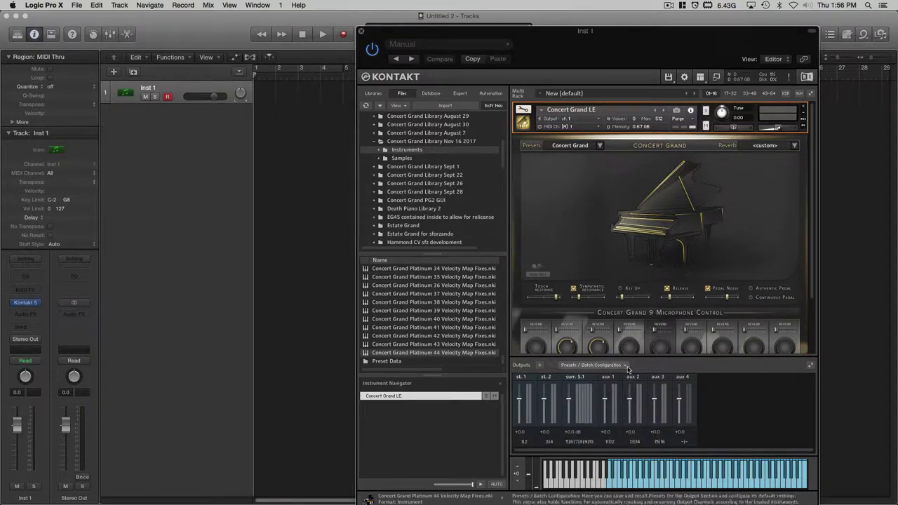
click(554, 426)
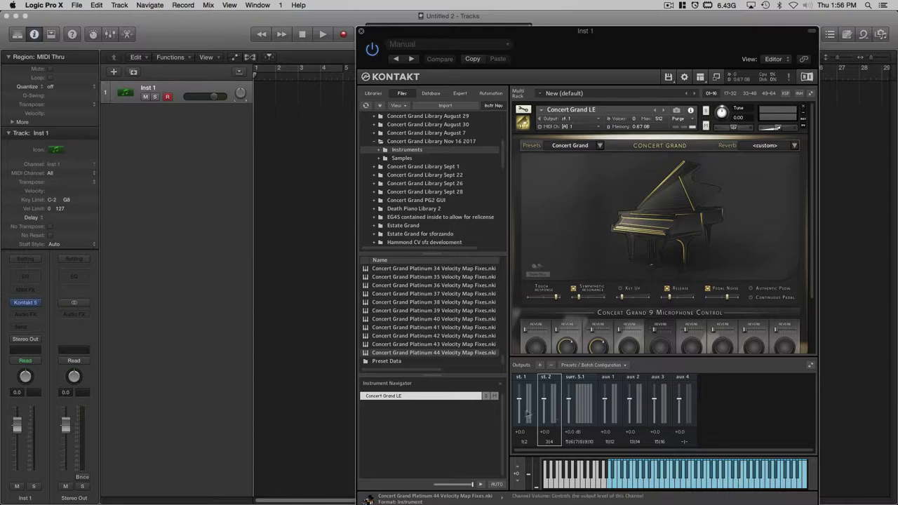
- In Logic's mixer, add six aux channels fed by Kontakt outputs Kont 5 2 through 7
click(246, 225)
key(x)
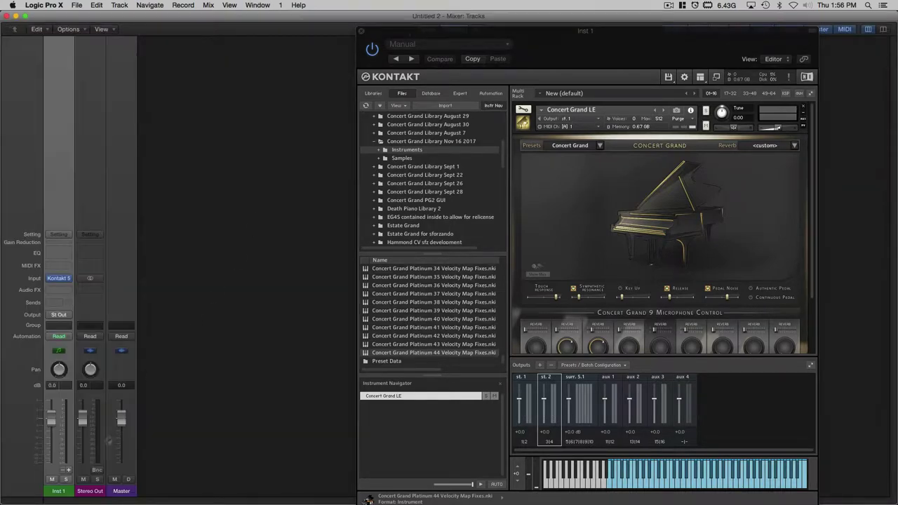
click(67, 469)
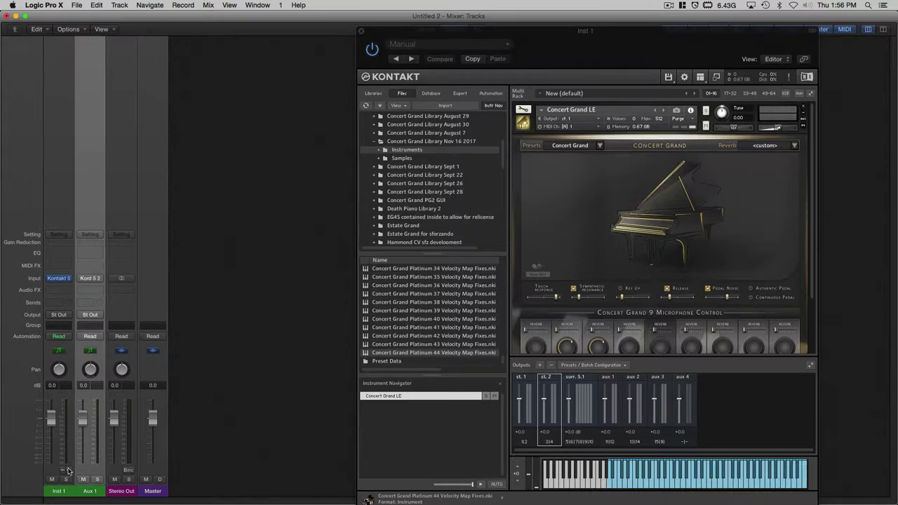
click(67, 469)
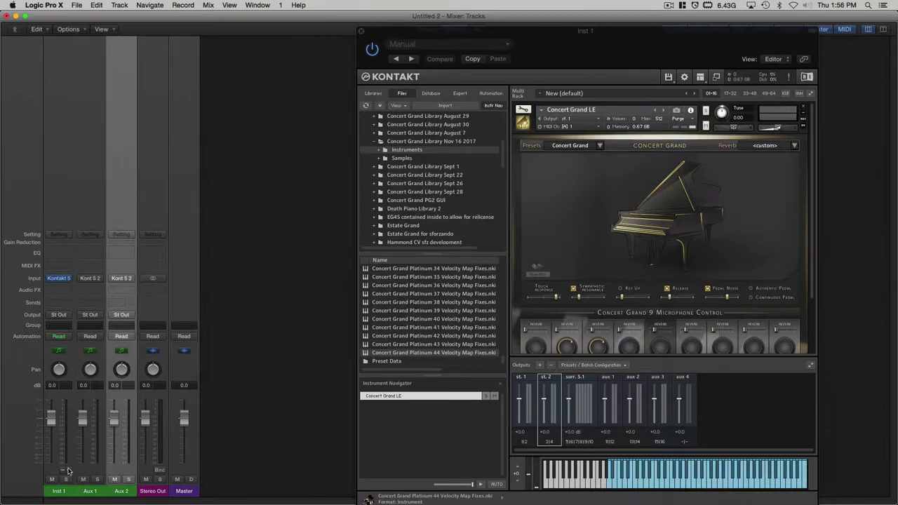
click(68, 469)
click(68, 469)
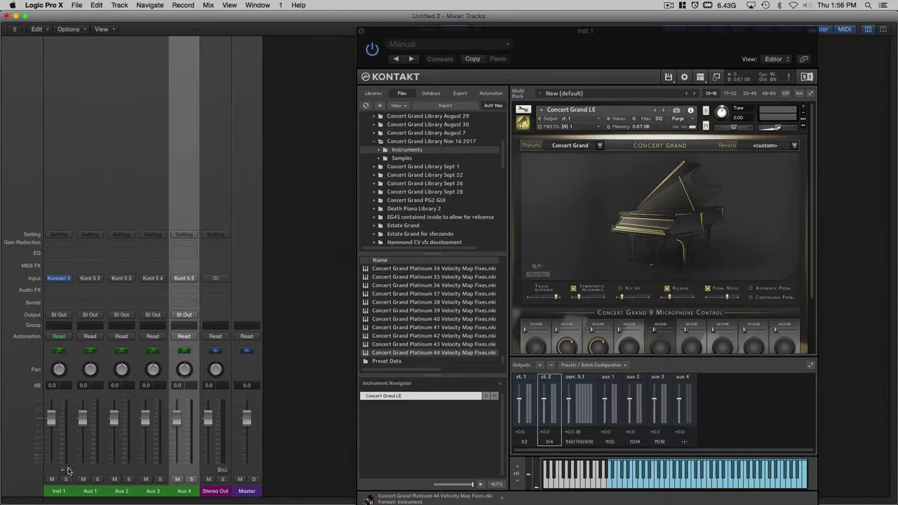
click(67, 469)
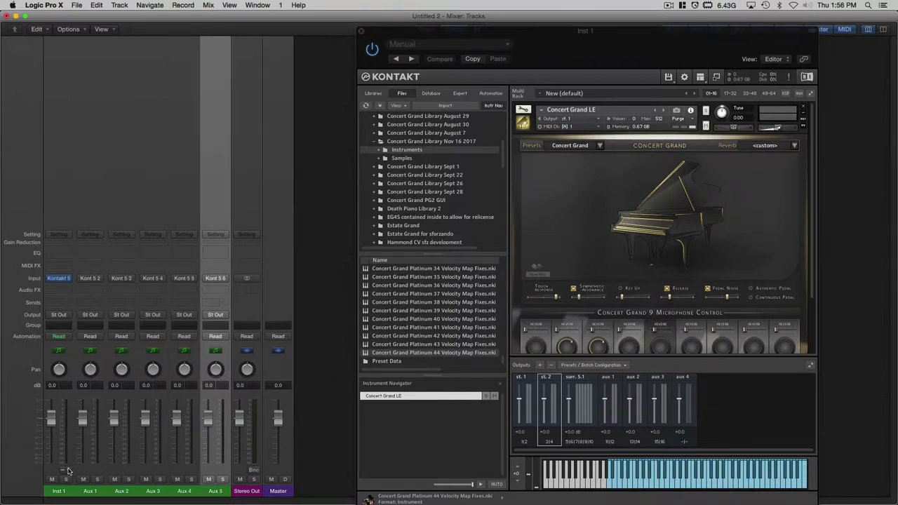
click(67, 470)
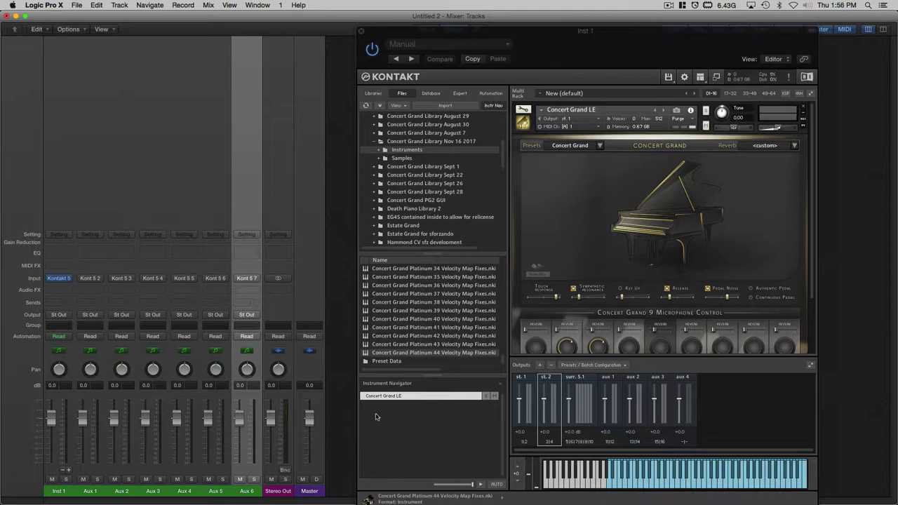
click(438, 420)
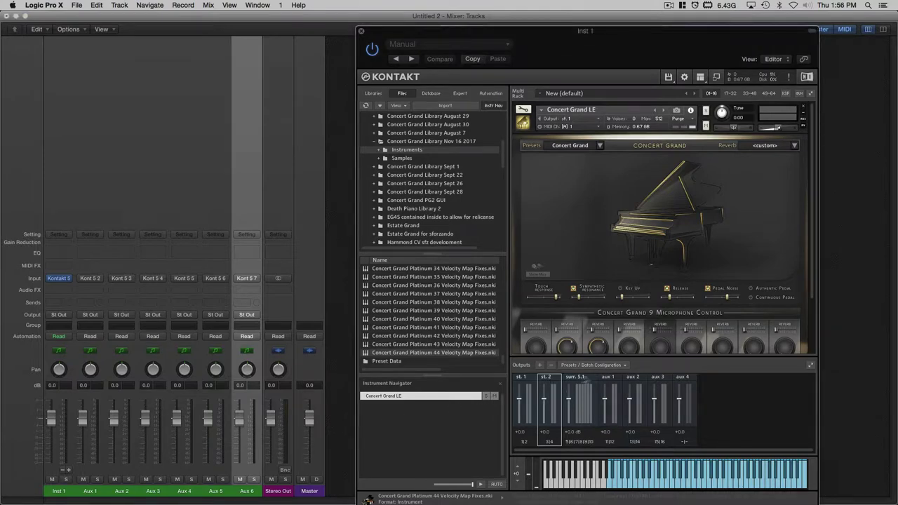
- Add four mono Kontakt outputs, mo.4–mo.7, assigned to host outputs 3 through 6
click(541, 366)
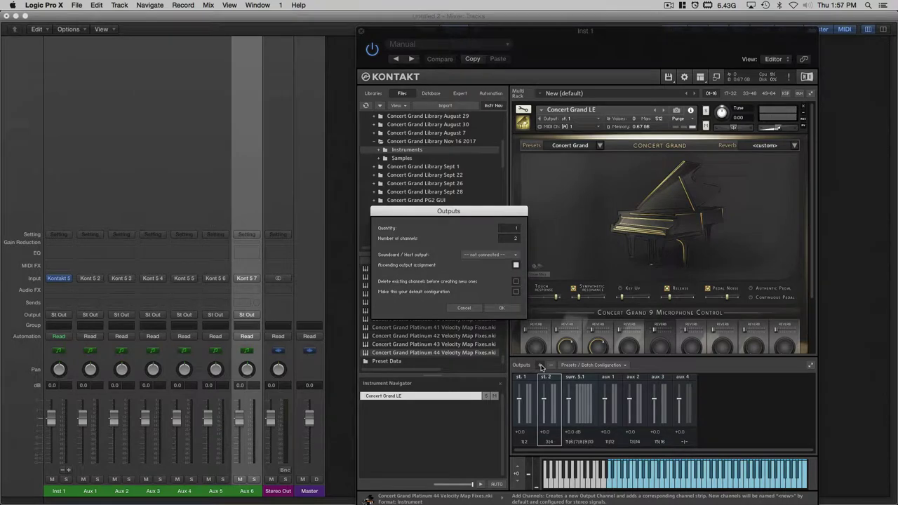
click(489, 256)
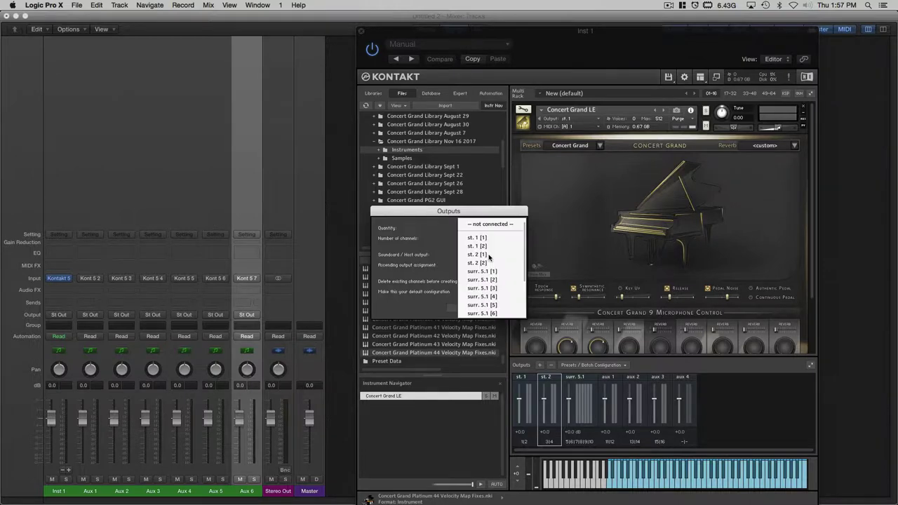
click(489, 255)
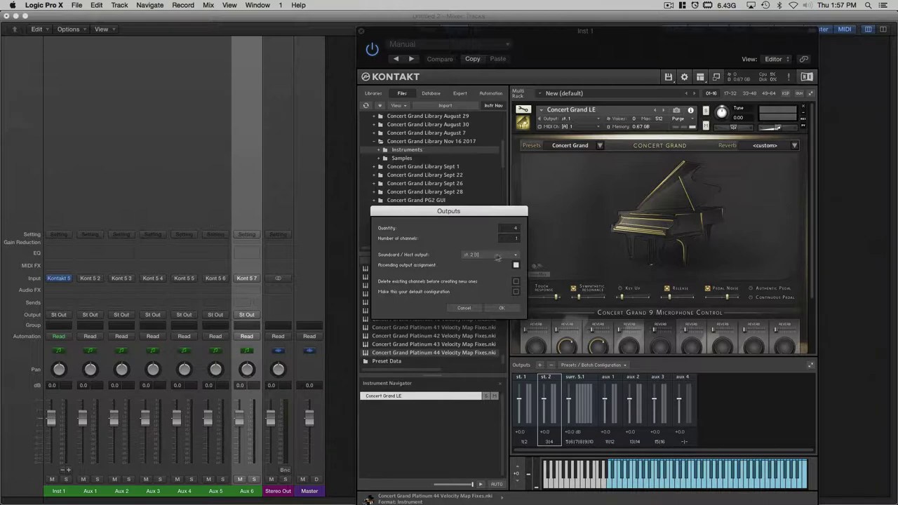
click(502, 310)
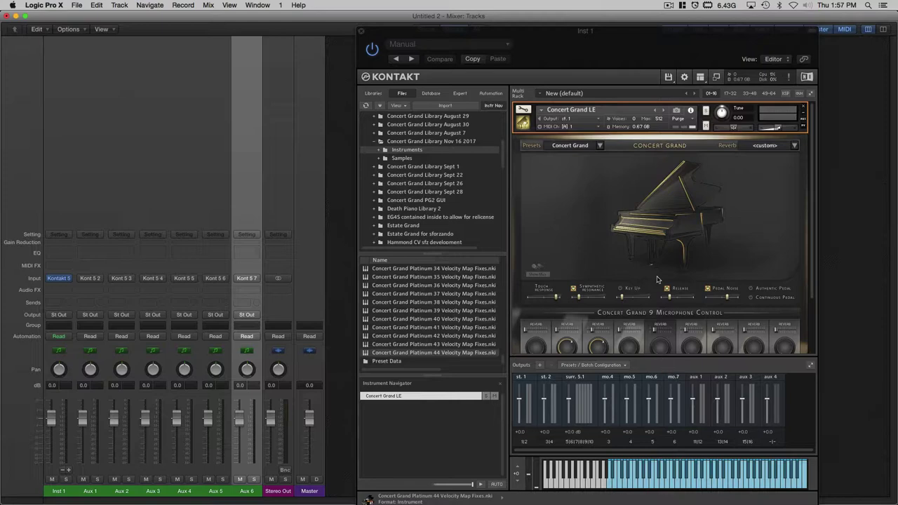
- Turn off the Concert Grand's Inside and Out LR microphones
scroll(656, 279, down, 3)
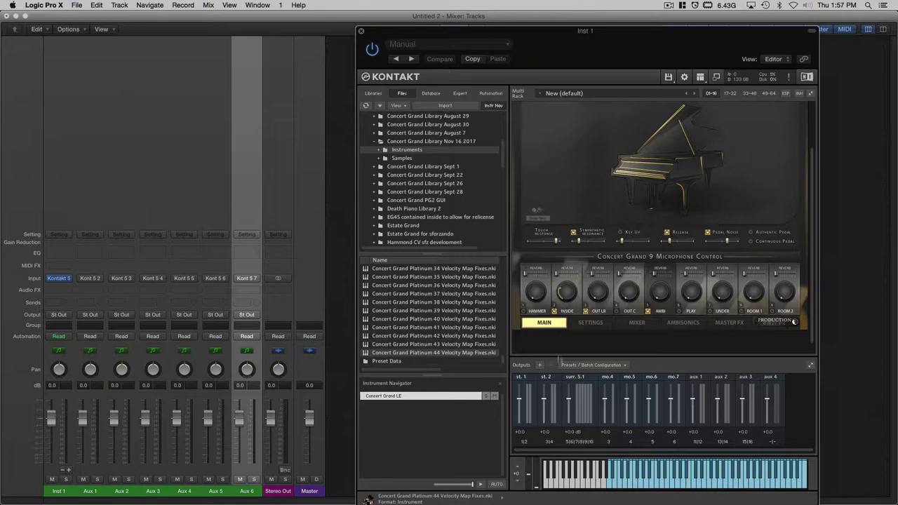
click(555, 310)
click(585, 311)
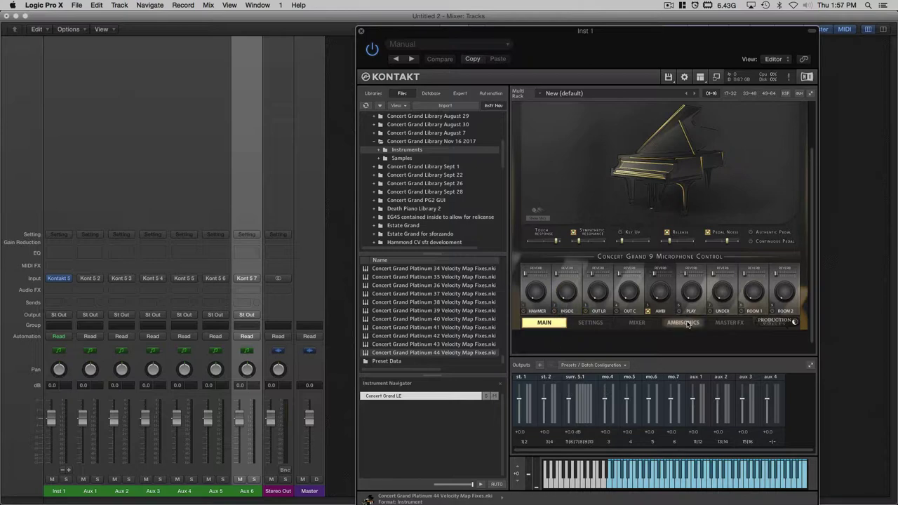
- Set the piano's ambisonics Output Assignment to External
click(685, 322)
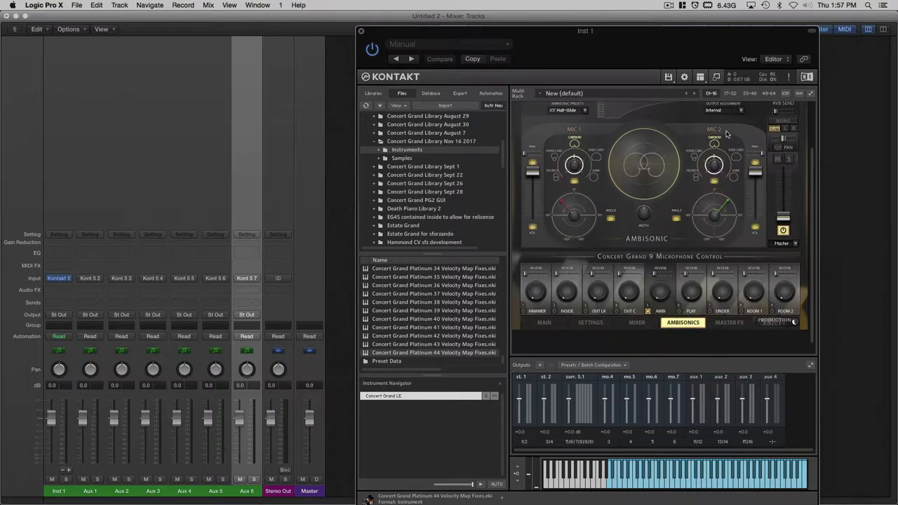
click(740, 111)
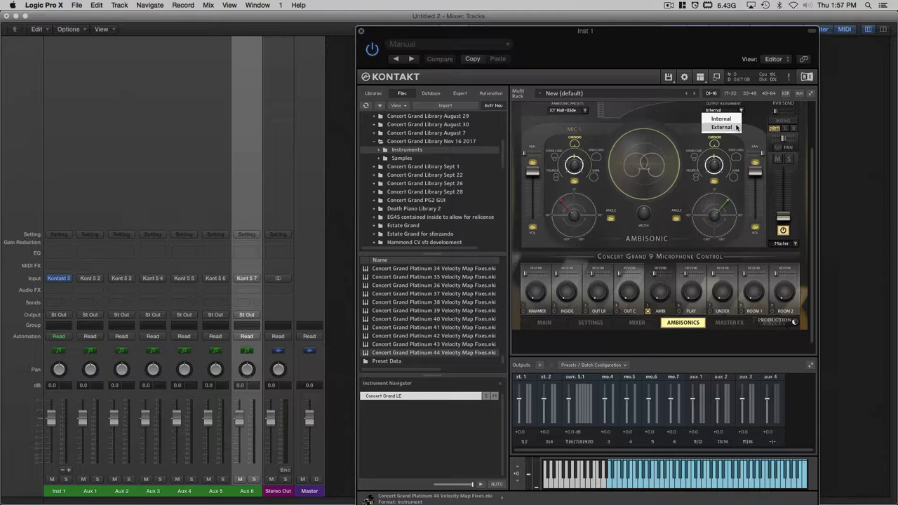
click(734, 127)
scroll(713, 161, up, 3)
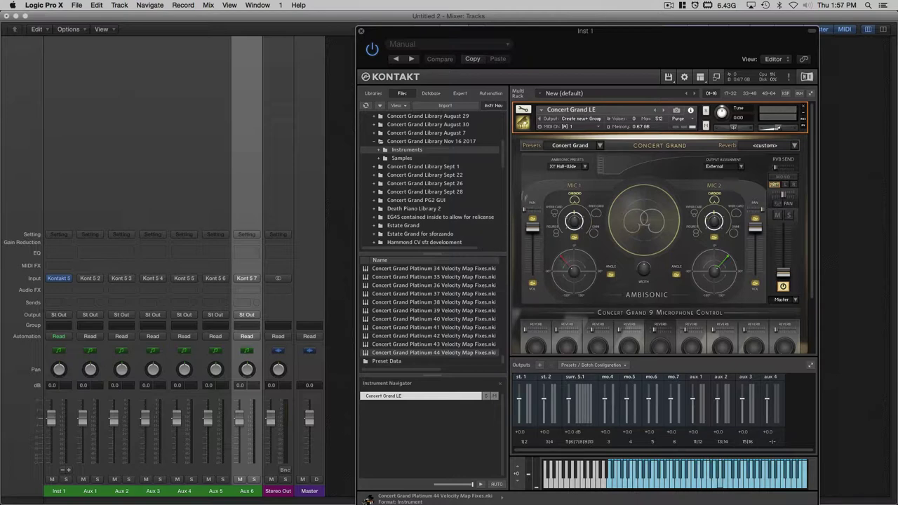
key(super+1)
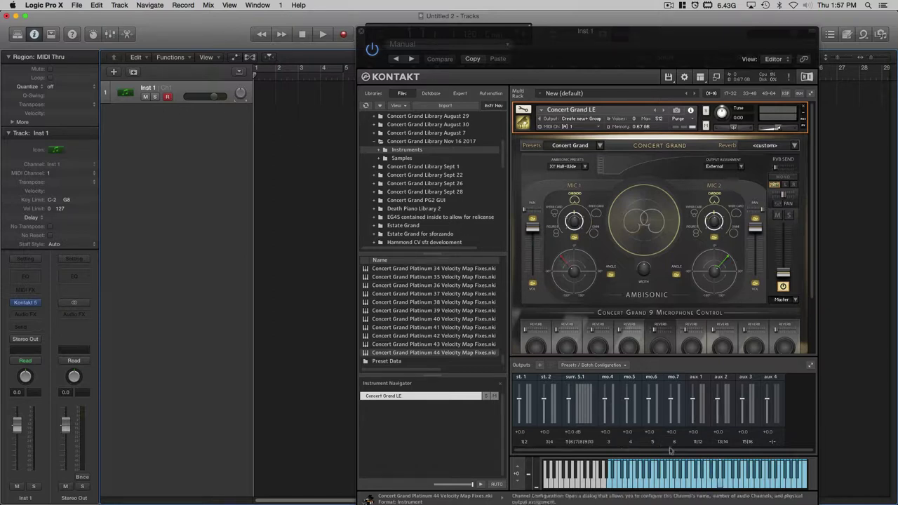
- Return to Logic's mixer, mute Inst 1, and select the Aux 3 channel
scroll(672, 340, down, 2)
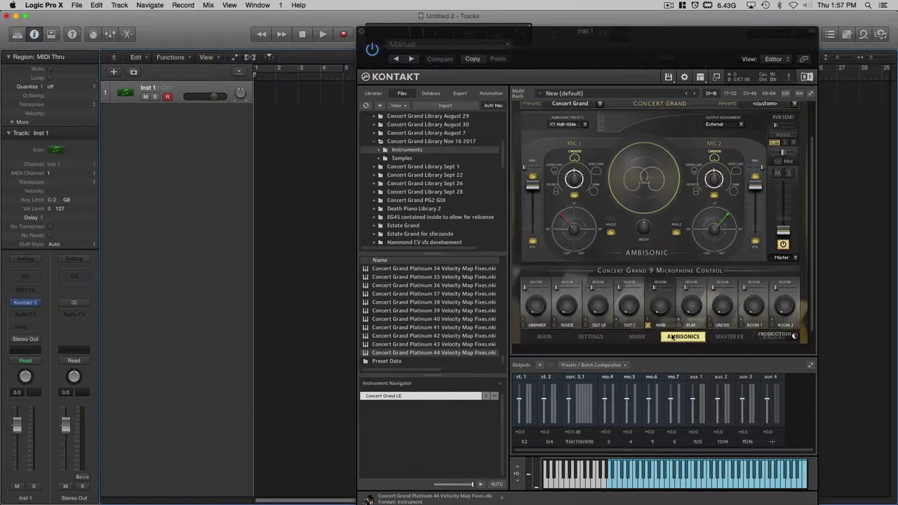
scroll(670, 337, down, 1)
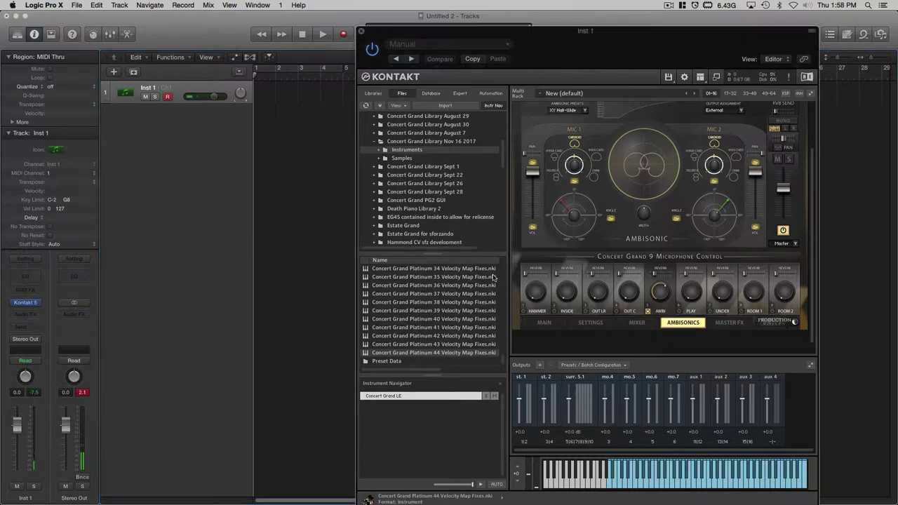
key(x)
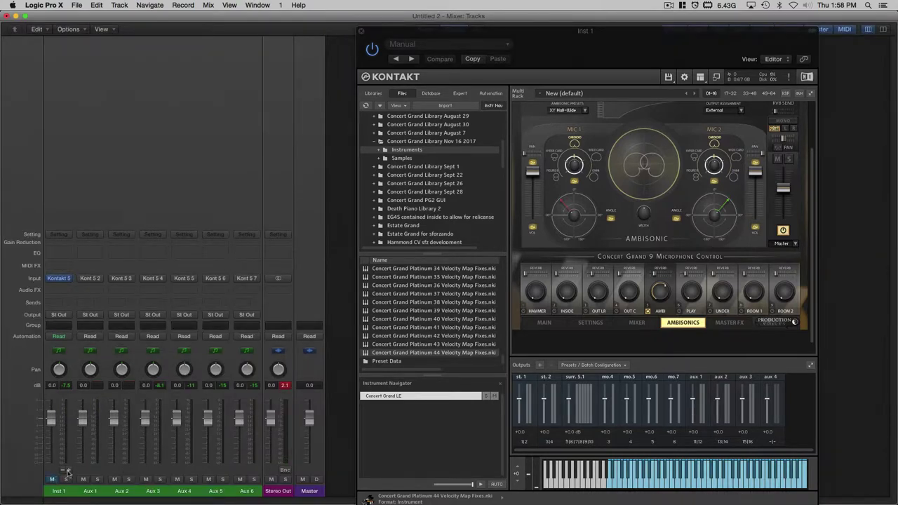
click(52, 479)
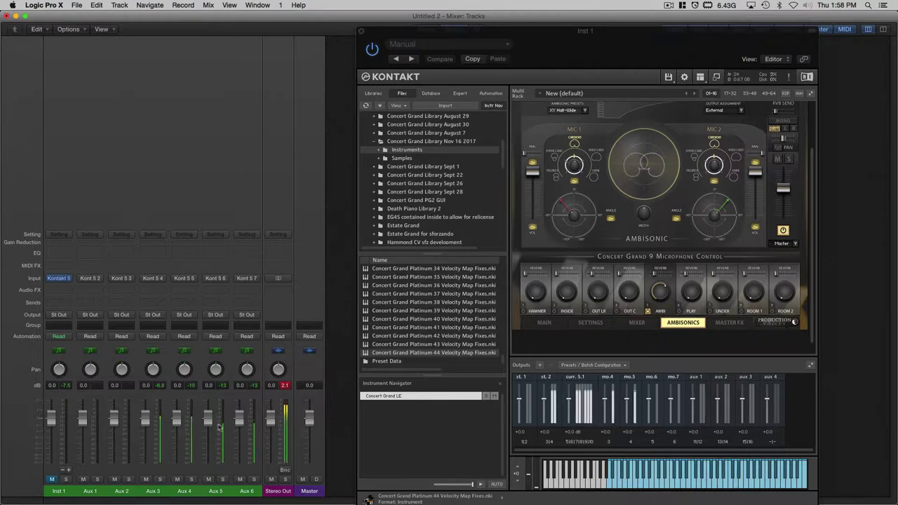
click(155, 493)
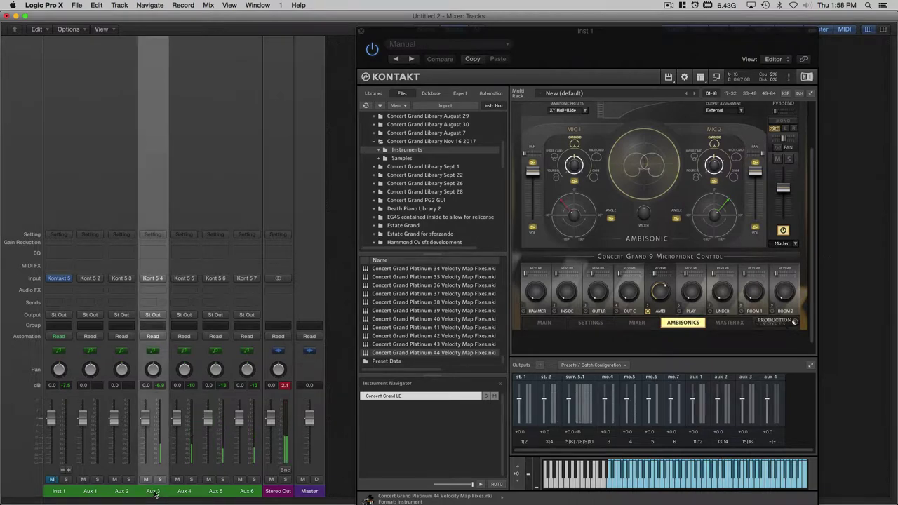
- Rename the four aux channels W, X, Y and Z
text(W)
key(Tab)
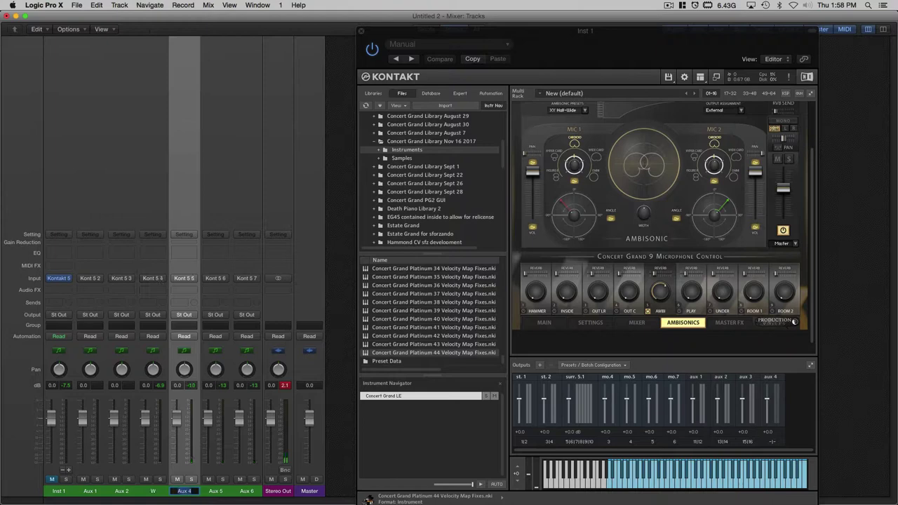
text(X)
key(Tab)
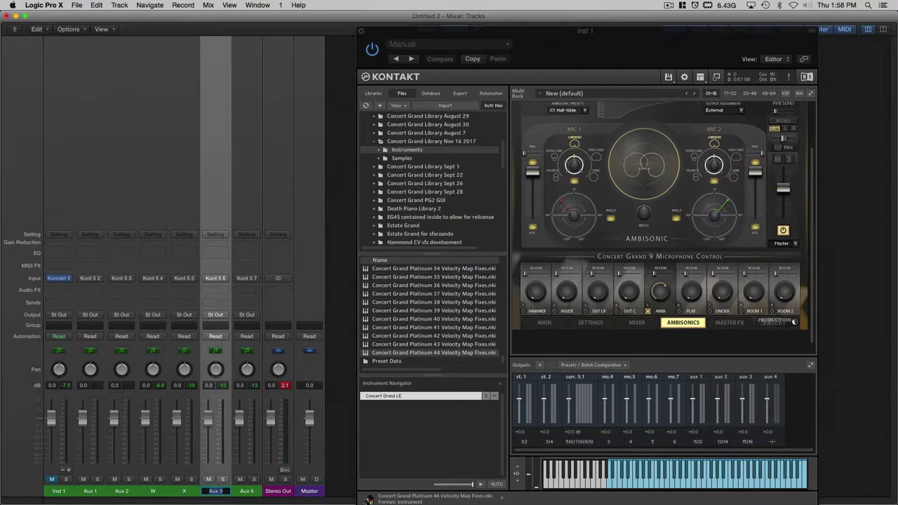
text(Y)
key(Tab)
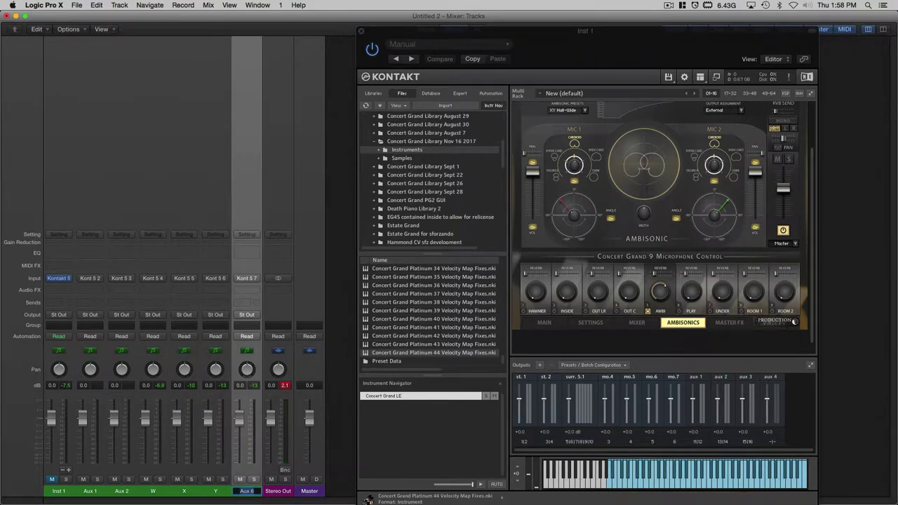
text(Z)
key(Return)
- Colour the W, X, Y and Z channels red
shift+click(153, 491)
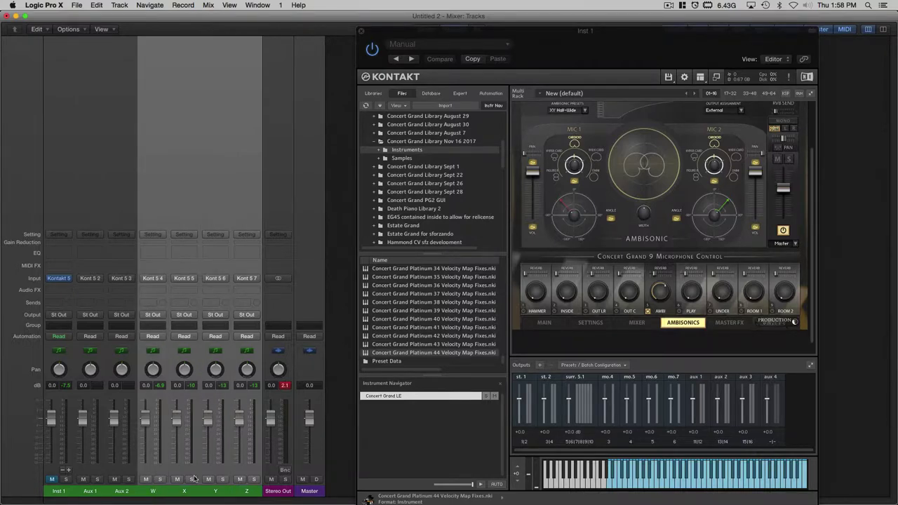
key(alt+c)
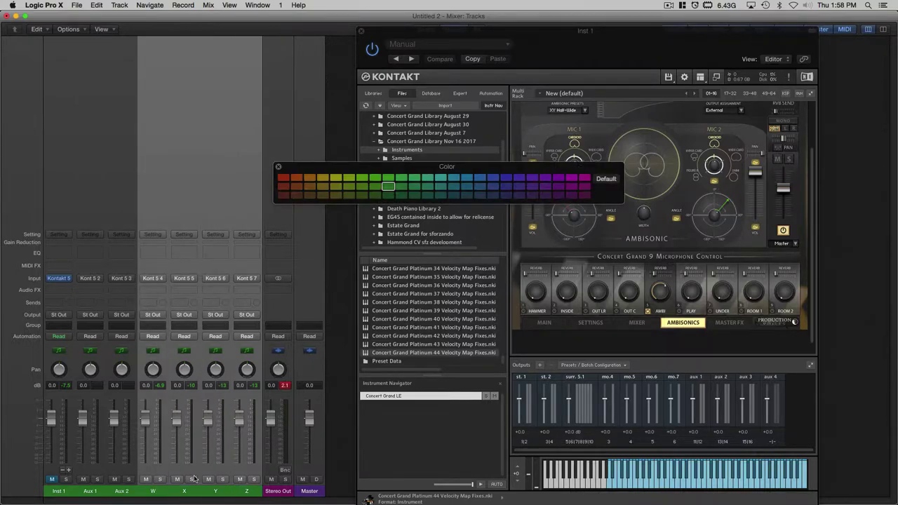
click(284, 178)
click(278, 167)
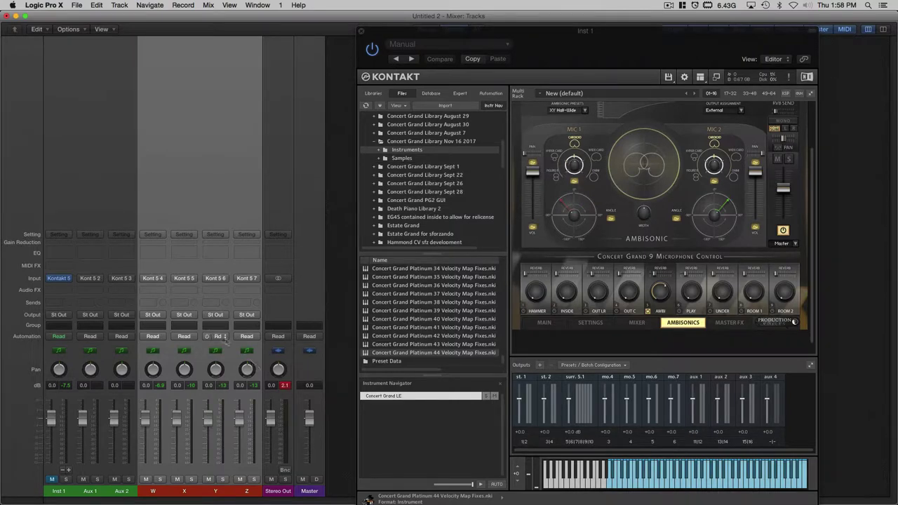
- Route the W, X, Y, Z outputs to Bus 1 and set Aux 7's input to surround
click(158, 317)
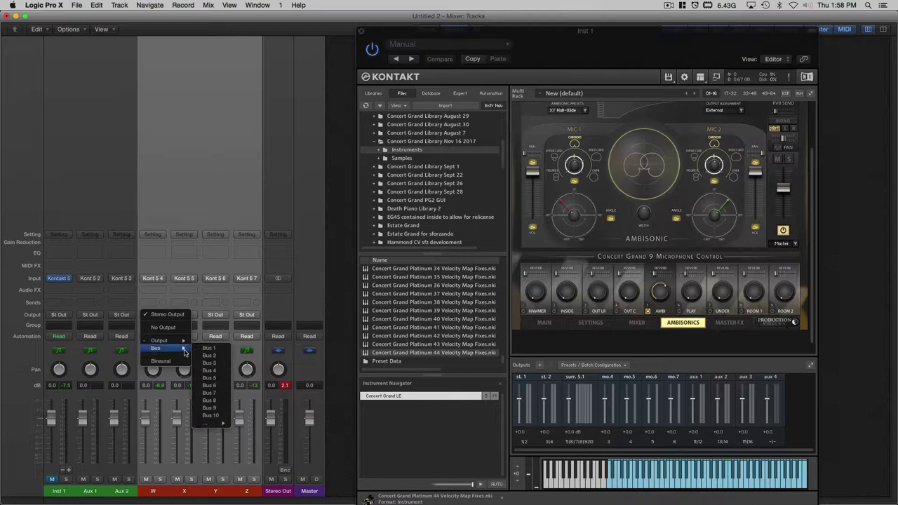
click(206, 350)
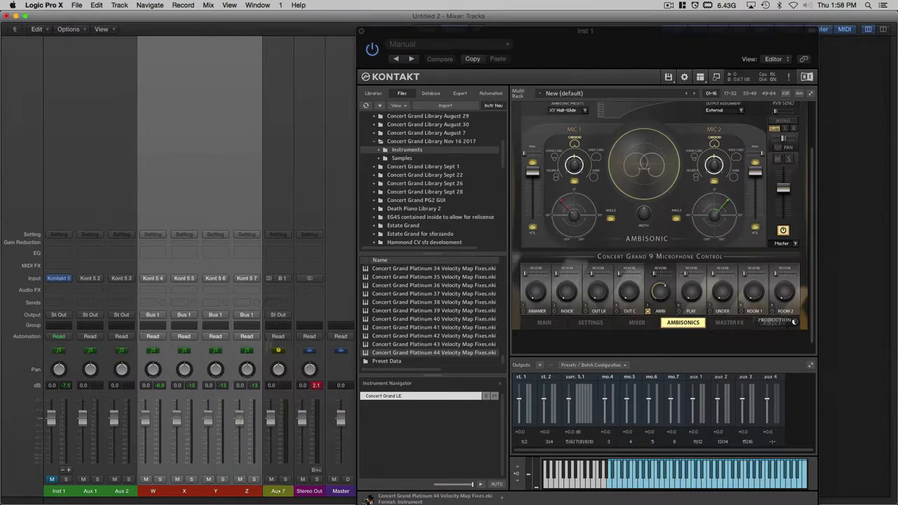
click(269, 278)
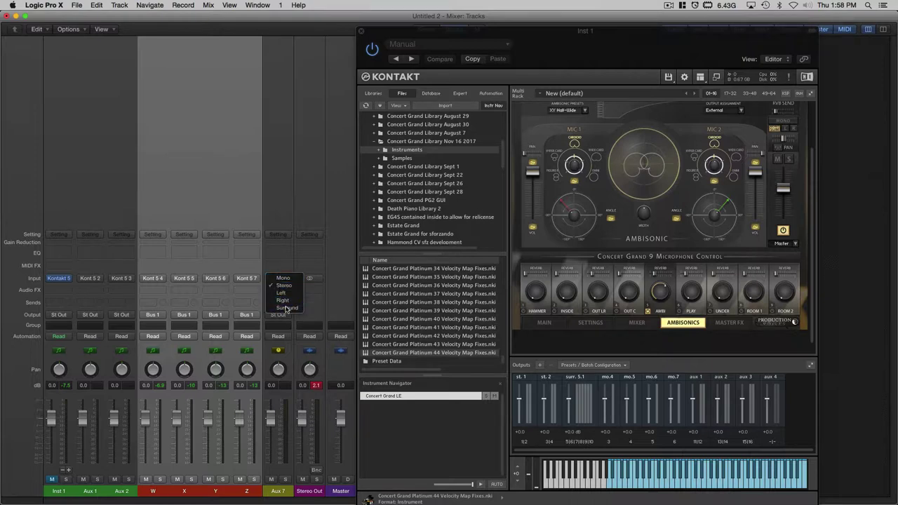
click(286, 308)
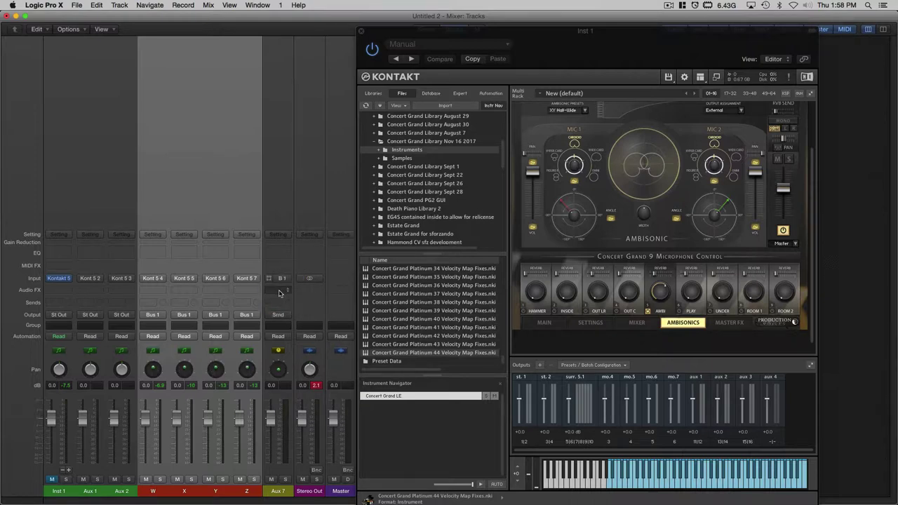
- Insert SoundField SurroundZone2 in 5.1 as an Audio FX on Aux 7
click(281, 293)
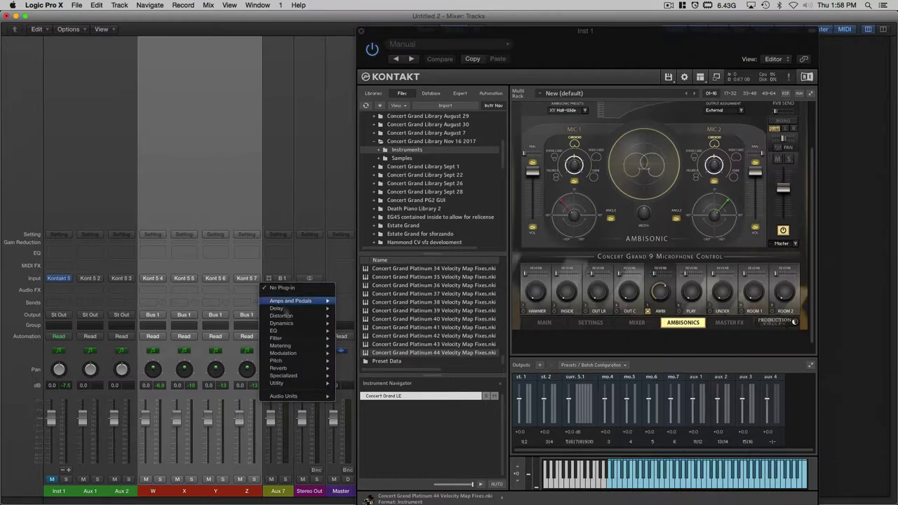
mouse_move(294, 396)
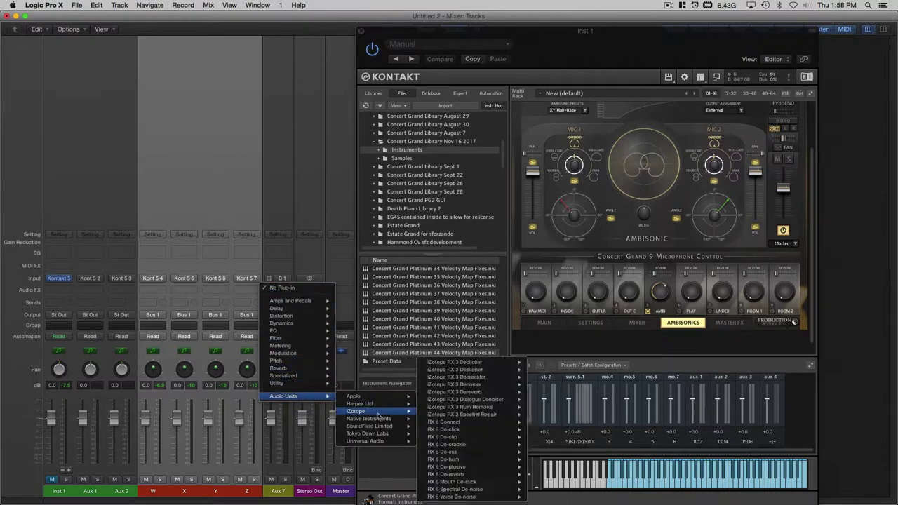
mouse_move(386, 429)
mouse_move(454, 430)
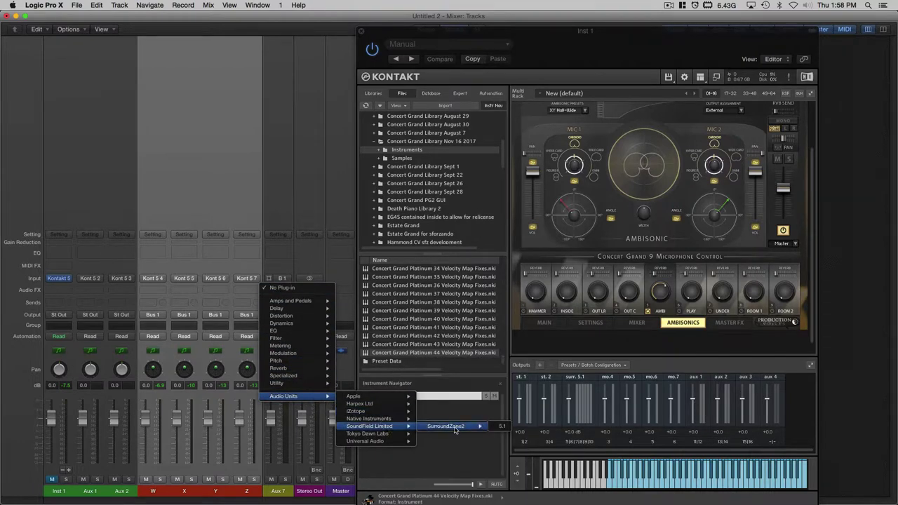
click(498, 426)
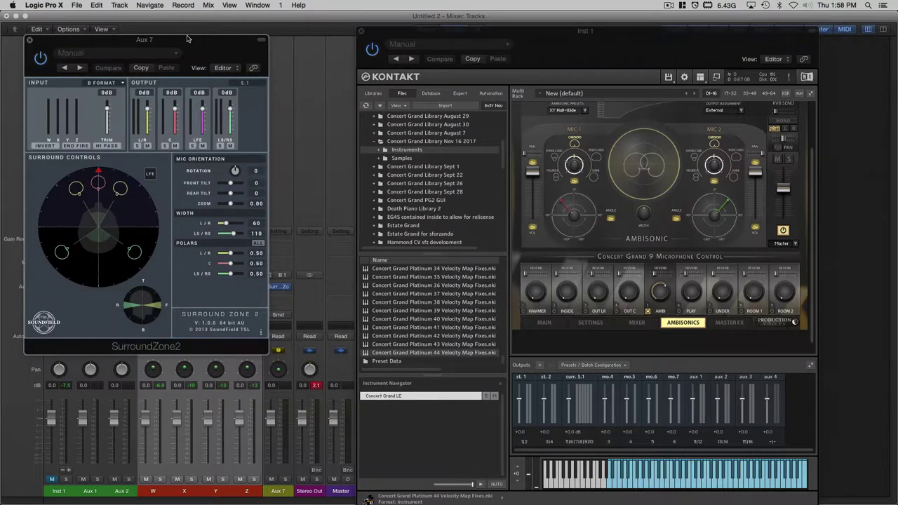
- Rearrange the SurroundZone2 decoder and Kontakt plug-in windows
drag(187, 37, 272, 36)
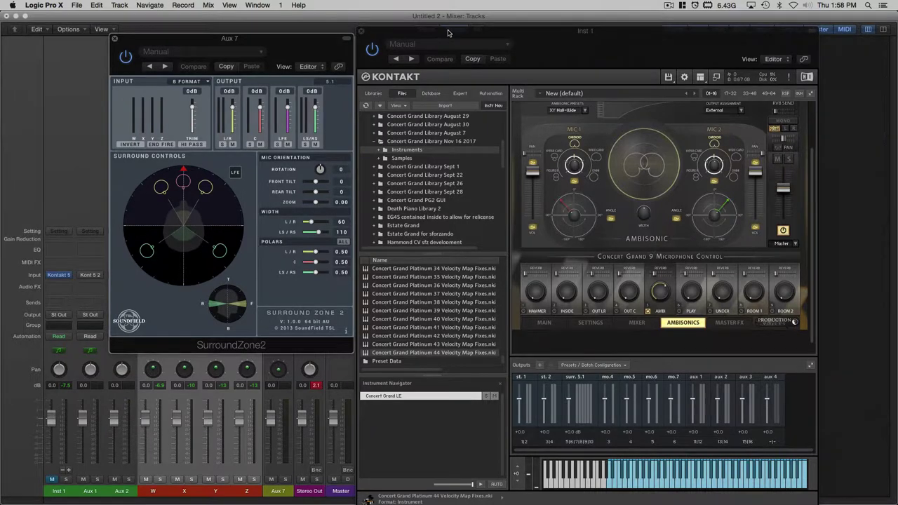
drag(447, 32, 520, 23)
drag(272, 38, 340, 36)
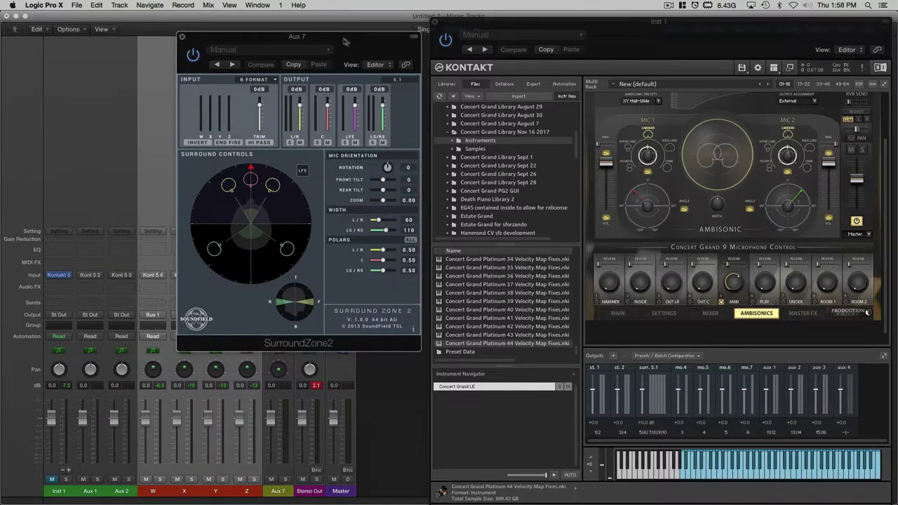
- Clear the Stereo Out clip indicator and lower the grouped W, X, Y, Z faders to -6 dB
drag(339, 43, 568, 71)
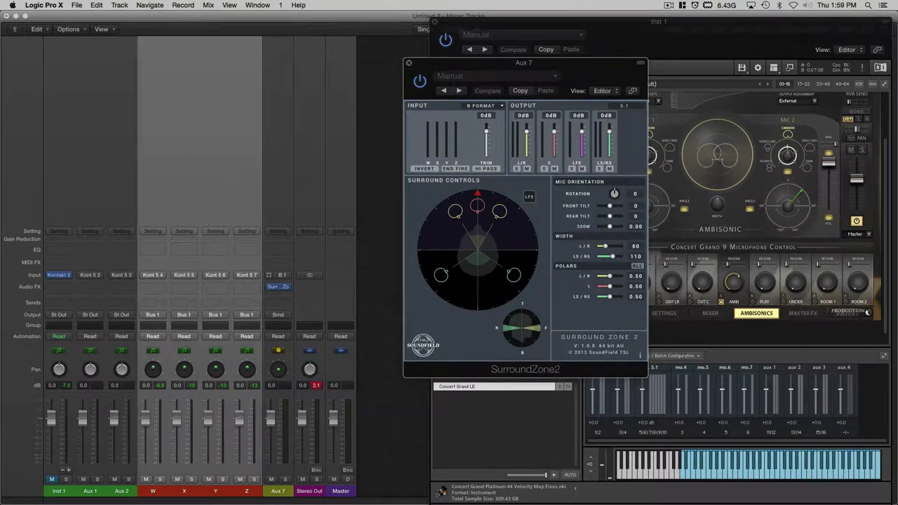
click(316, 385)
drag(240, 416, 239, 433)
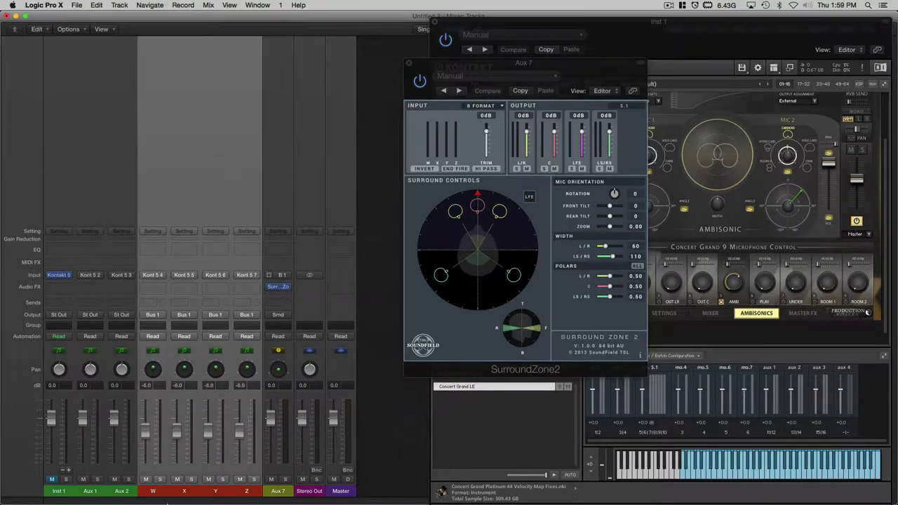
click(151, 491)
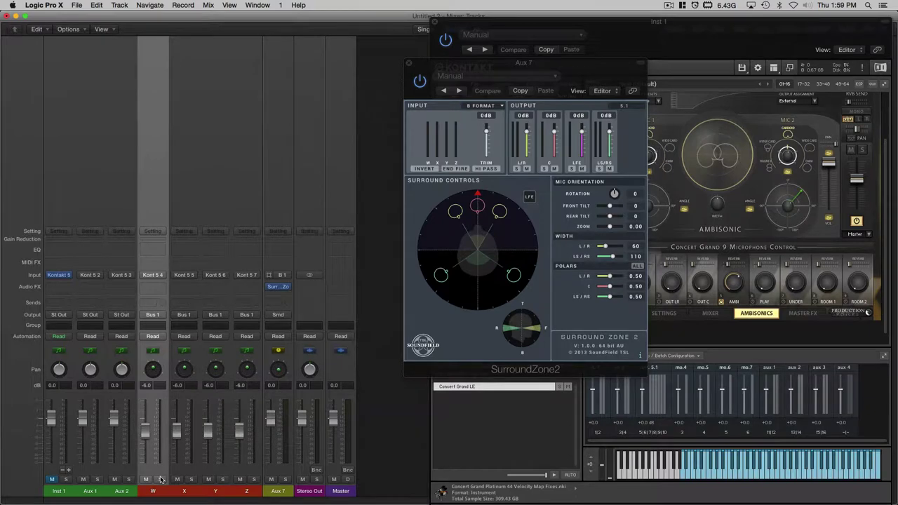
click(160, 479)
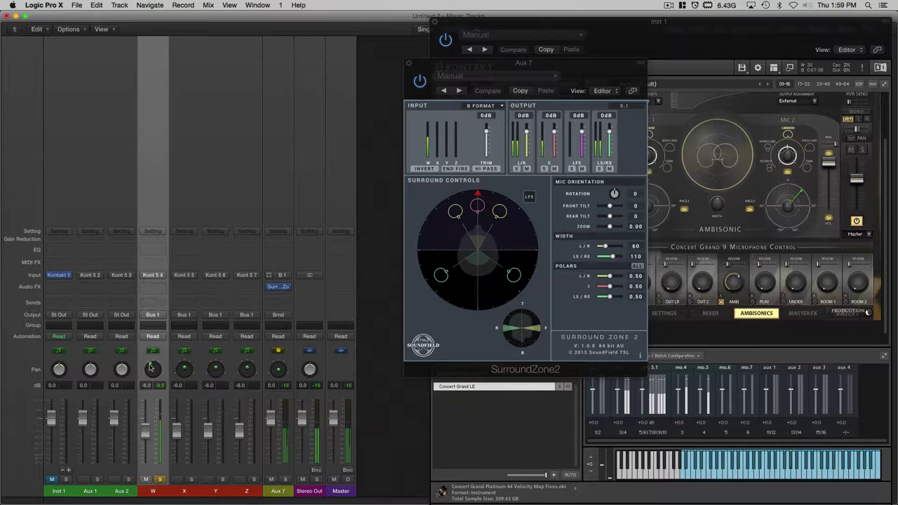
click(190, 479)
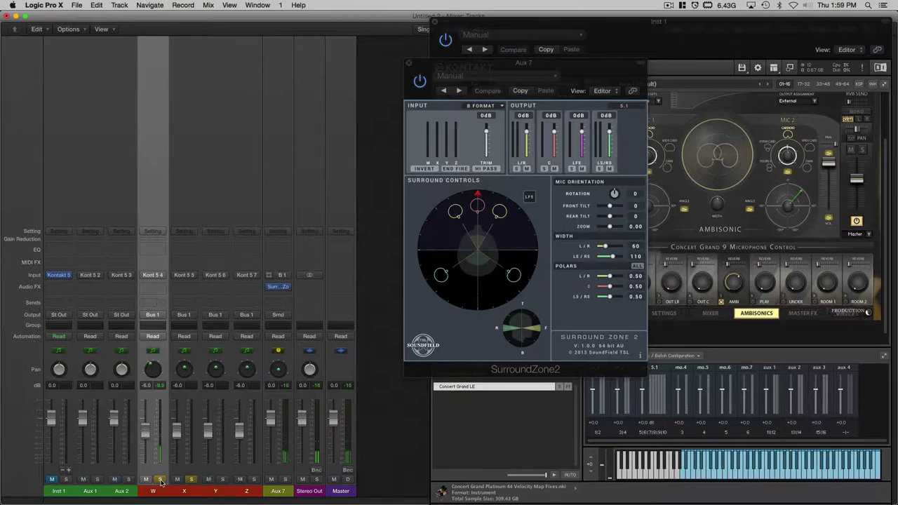
click(160, 479)
click(187, 470)
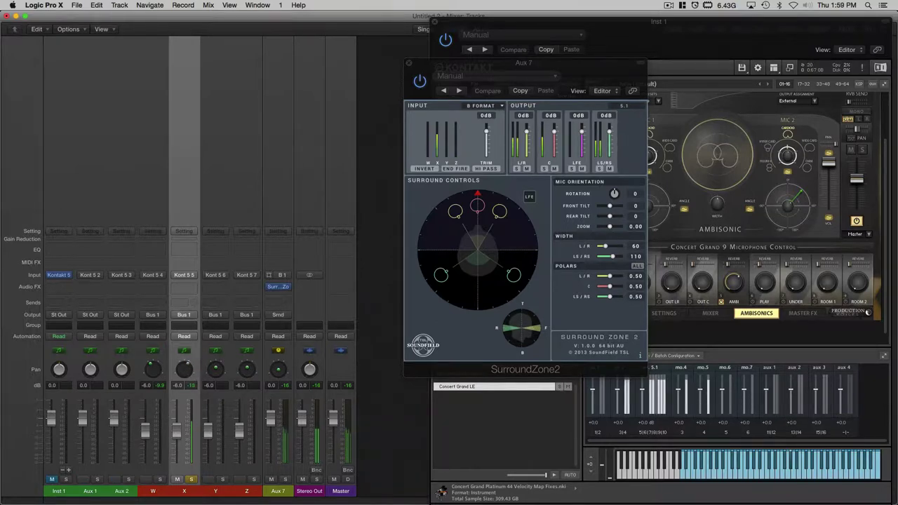
click(217, 466)
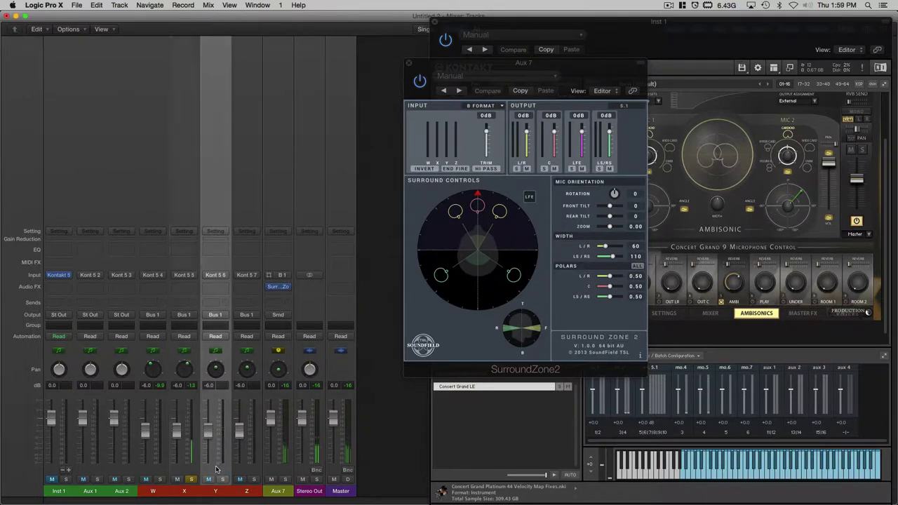
click(223, 479)
click(190, 479)
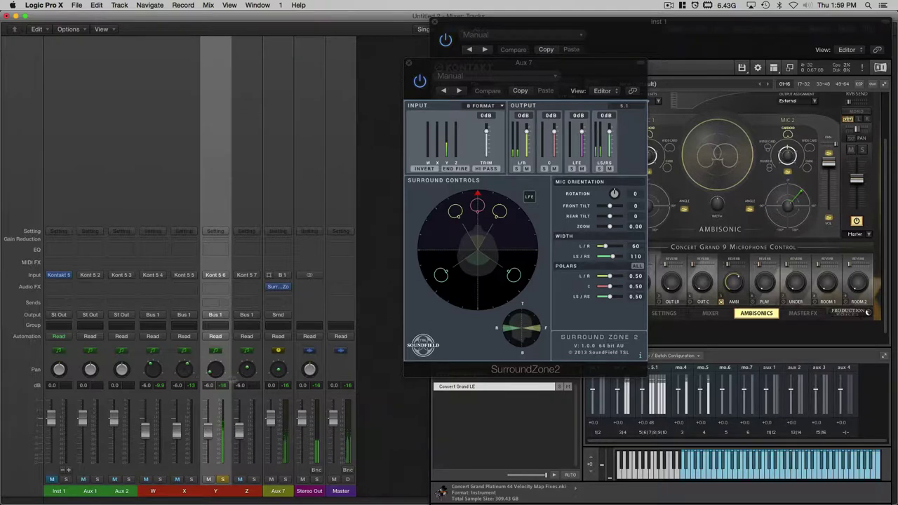
click(254, 479)
click(223, 479)
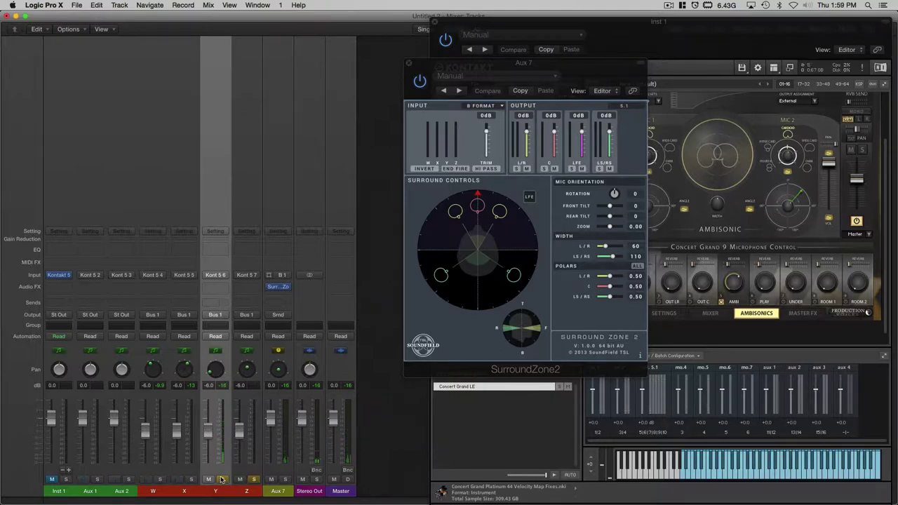
click(246, 490)
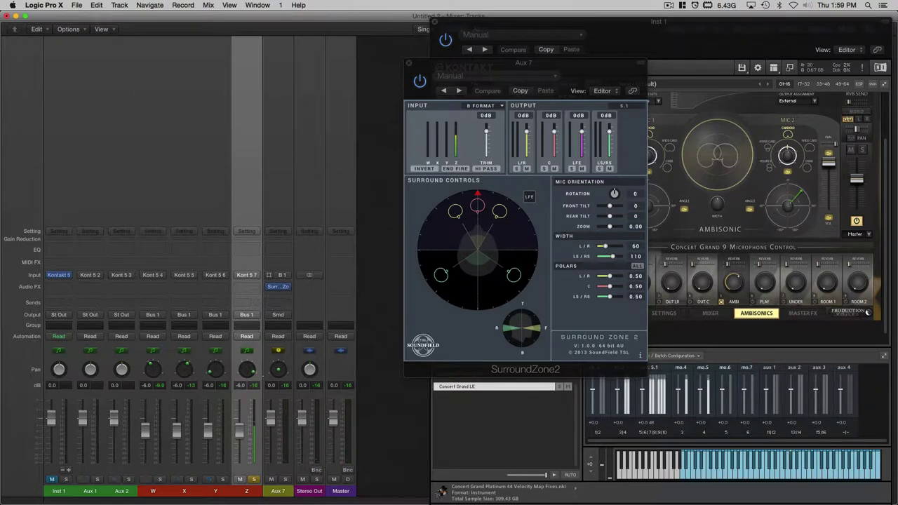
click(254, 480)
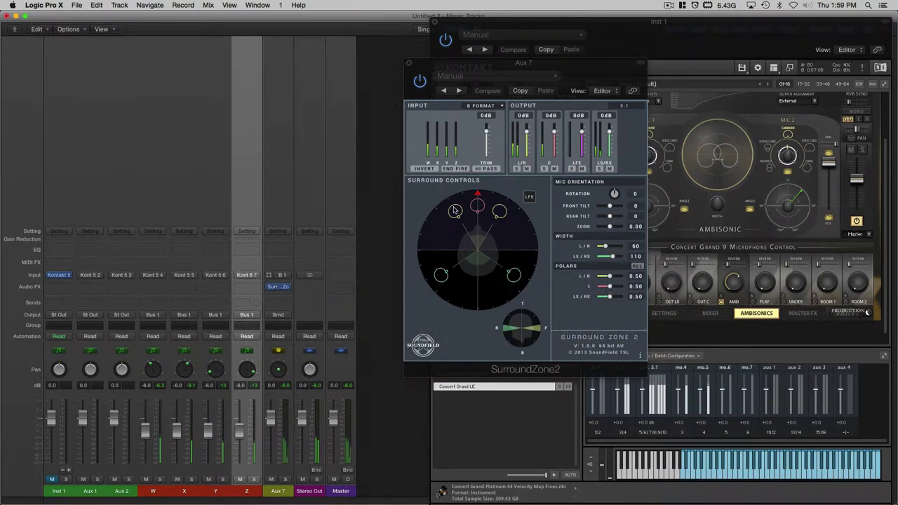
- Set SurroundZone2 front L/R width to 102, rotation to 171 and LS/RS width to 79
drag(454, 209, 461, 200)
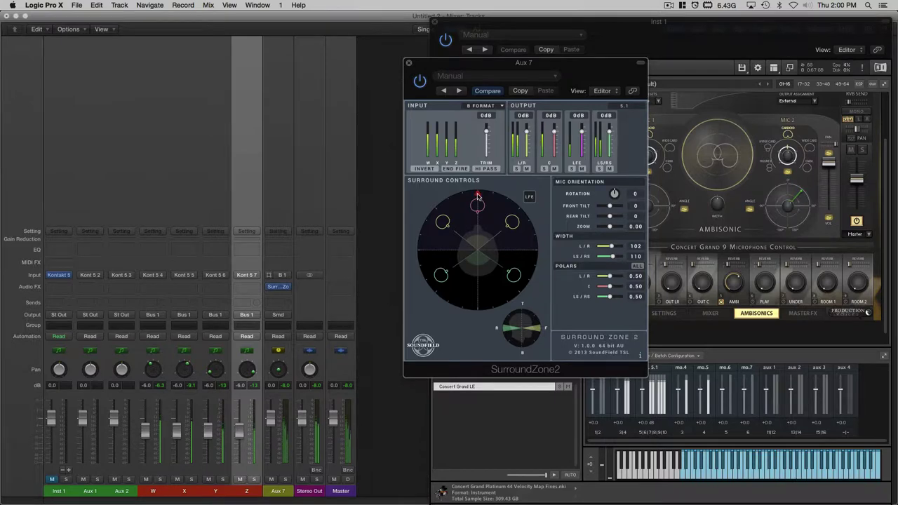
drag(477, 196, 490, 341)
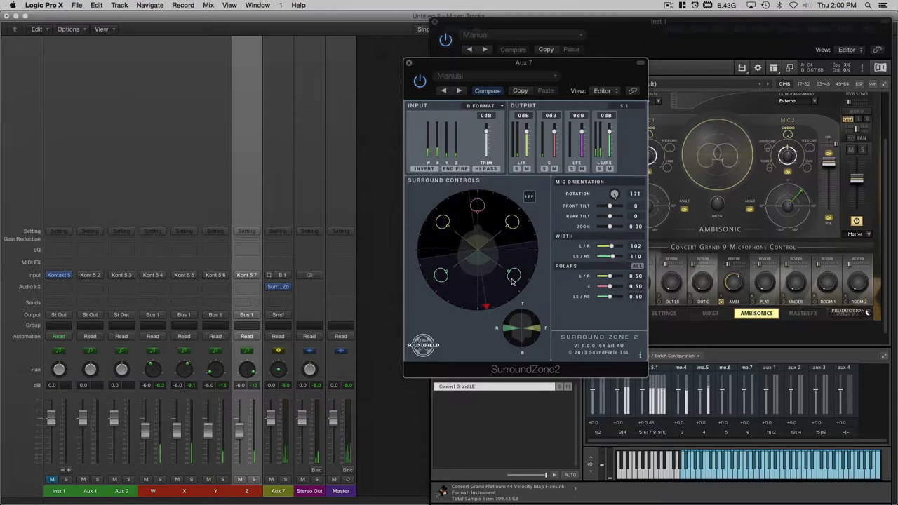
drag(512, 281, 512, 295)
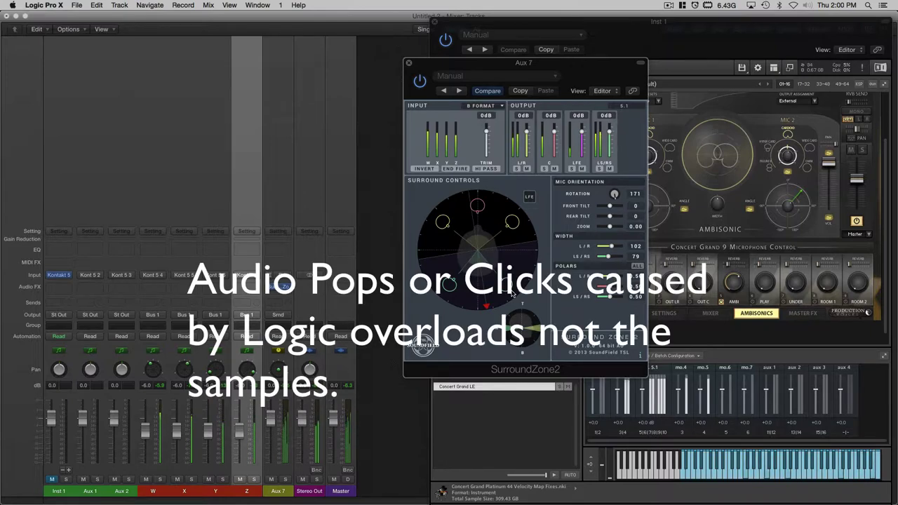
- Show Kontakt's Concert Grand Settings page in compact view, placed beside the decoder window
click(704, 103)
scroll(705, 135, up, 2)
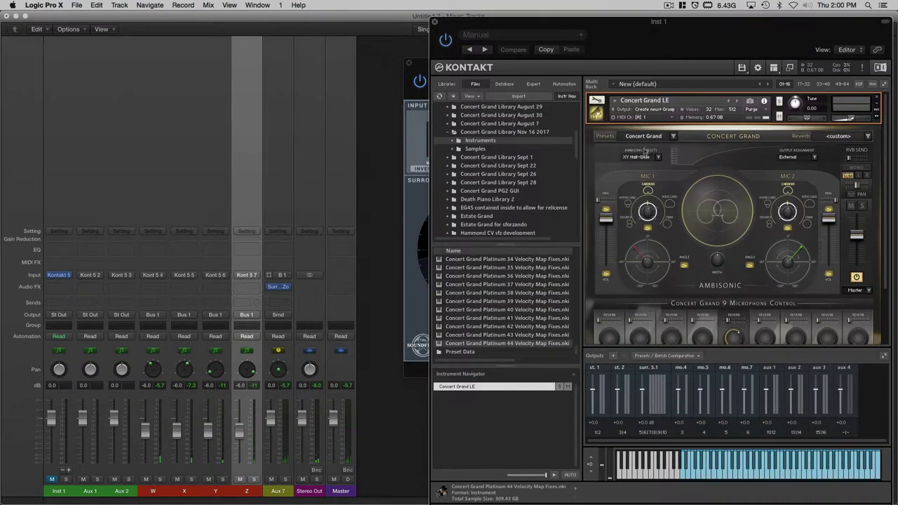
scroll(724, 252, down, 2)
click(664, 327)
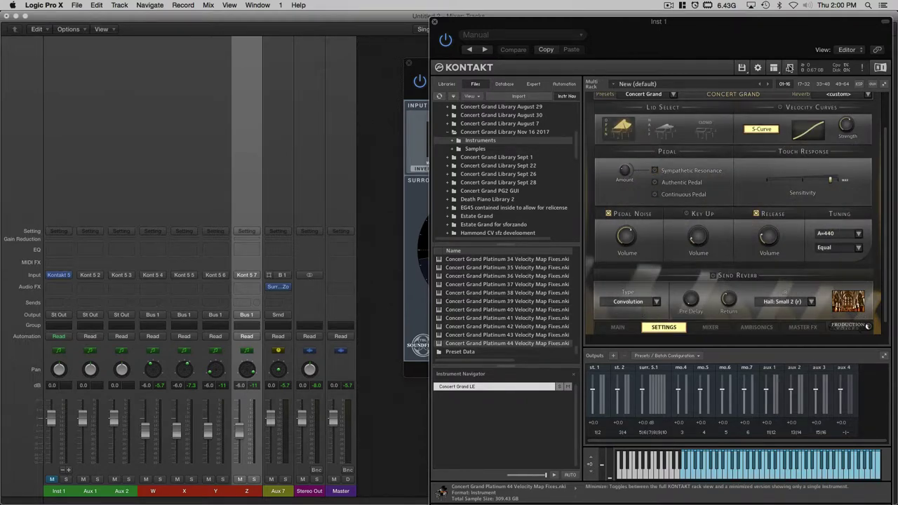
click(788, 69)
drag(617, 26, 766, 56)
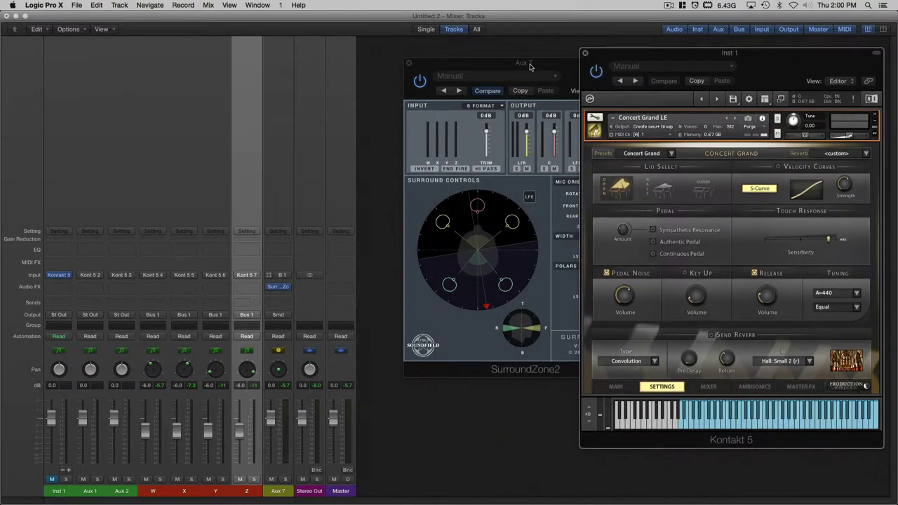
drag(551, 63, 470, 84)
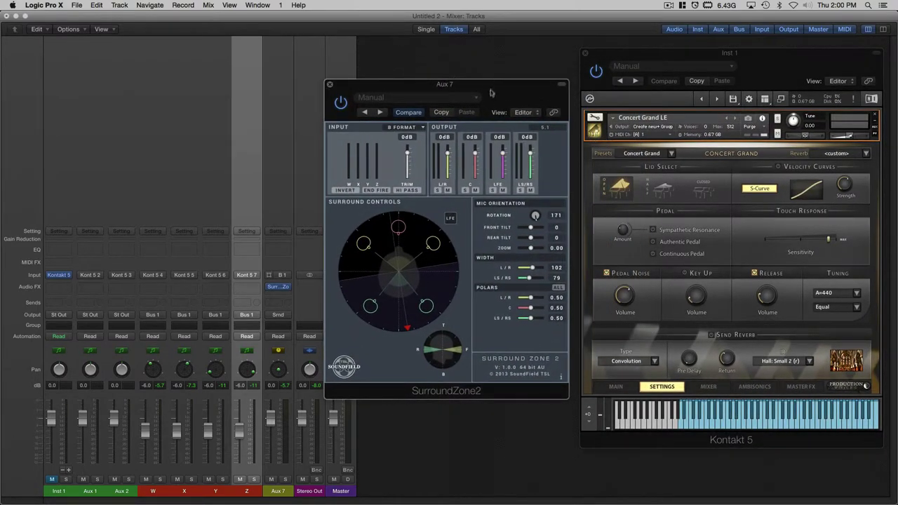
- Play the piano and set SurroundZone2 rotation to 325, L/R width to 112, L/R polar to 1.00
key(space)
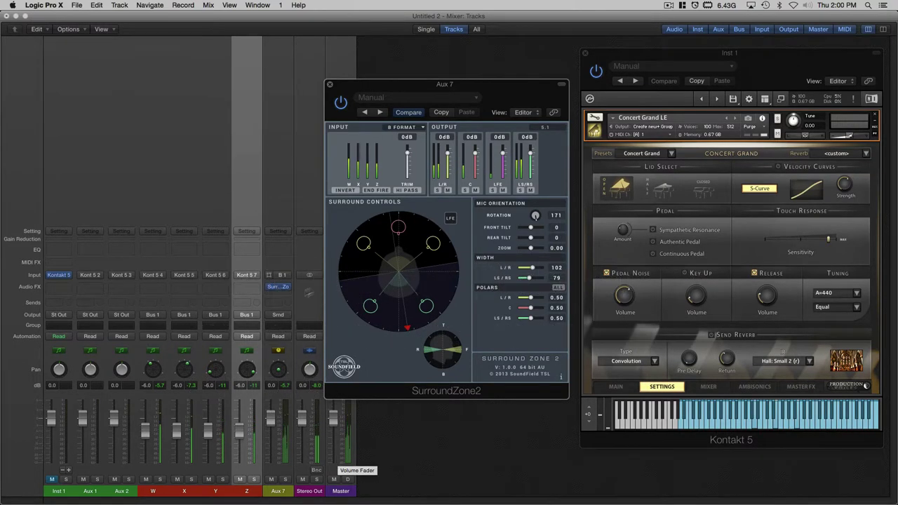
mouse_move(405, 316)
mouse_down()
mouse_move(394, 319)
mouse_move(350, 284)
mouse_move(366, 214)
mouse_up()
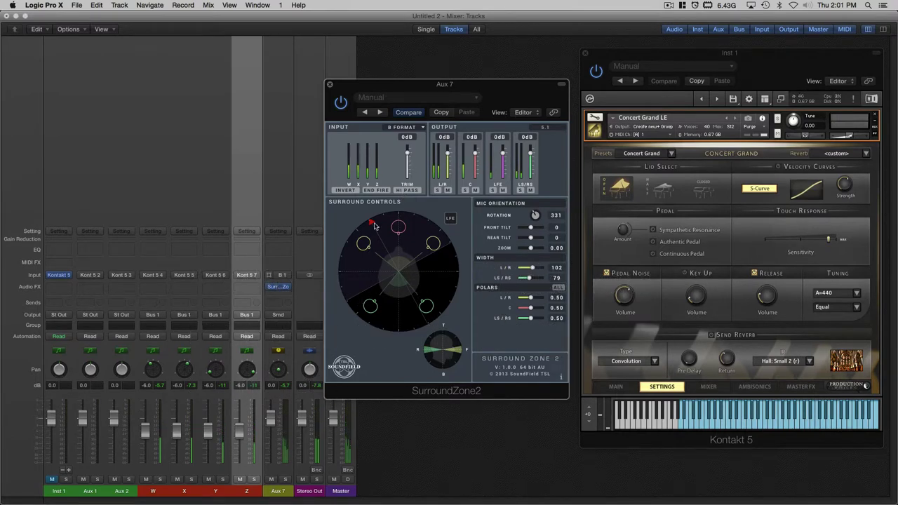
mouse_move(372, 223)
mouse_down()
mouse_move(398, 197)
mouse_move(458, 226)
mouse_move(424, 207)
mouse_move(406, 214)
mouse_move(414, 212)
mouse_up()
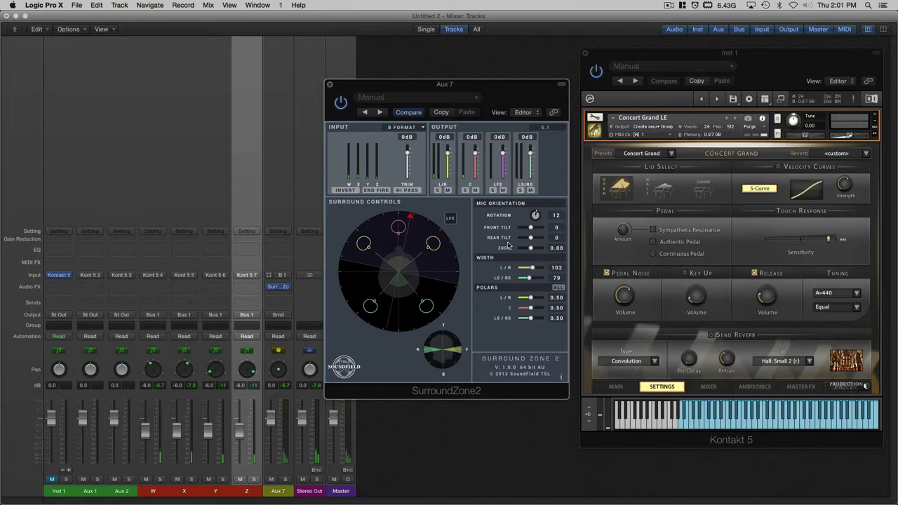
drag(529, 272, 547, 297)
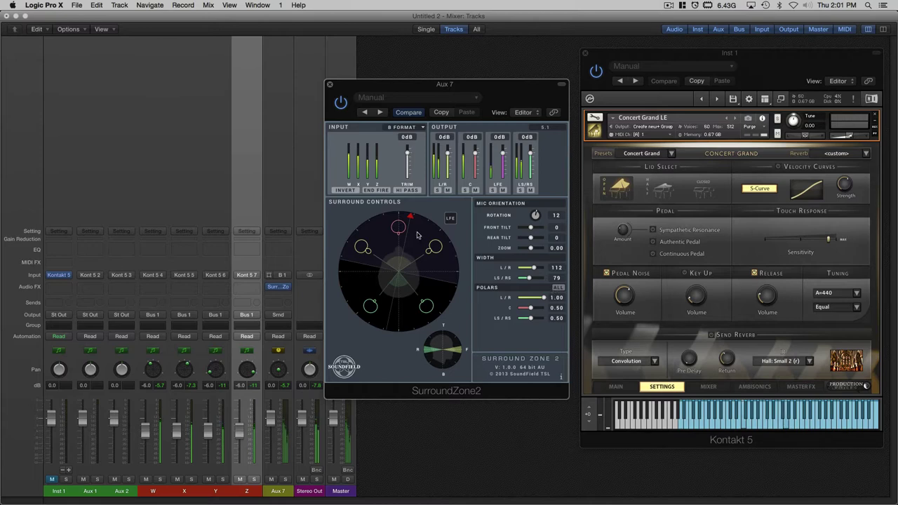
drag(417, 235, 377, 216)
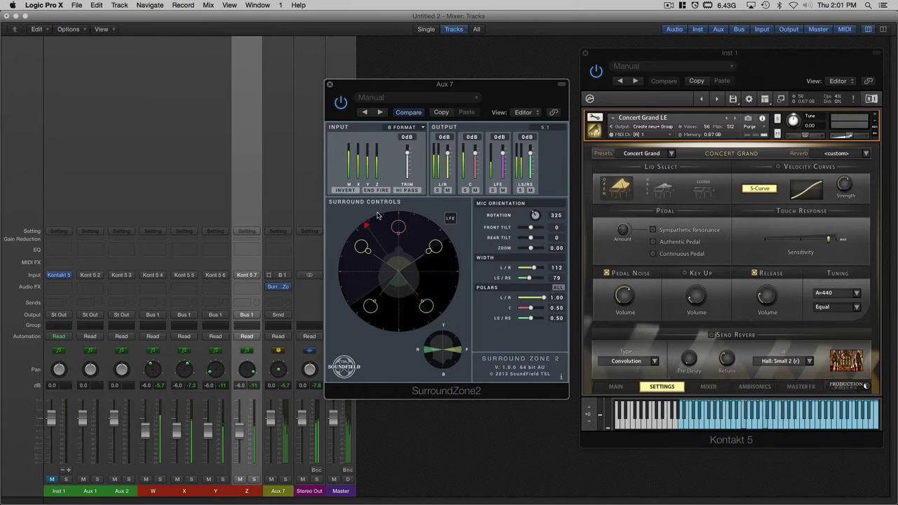